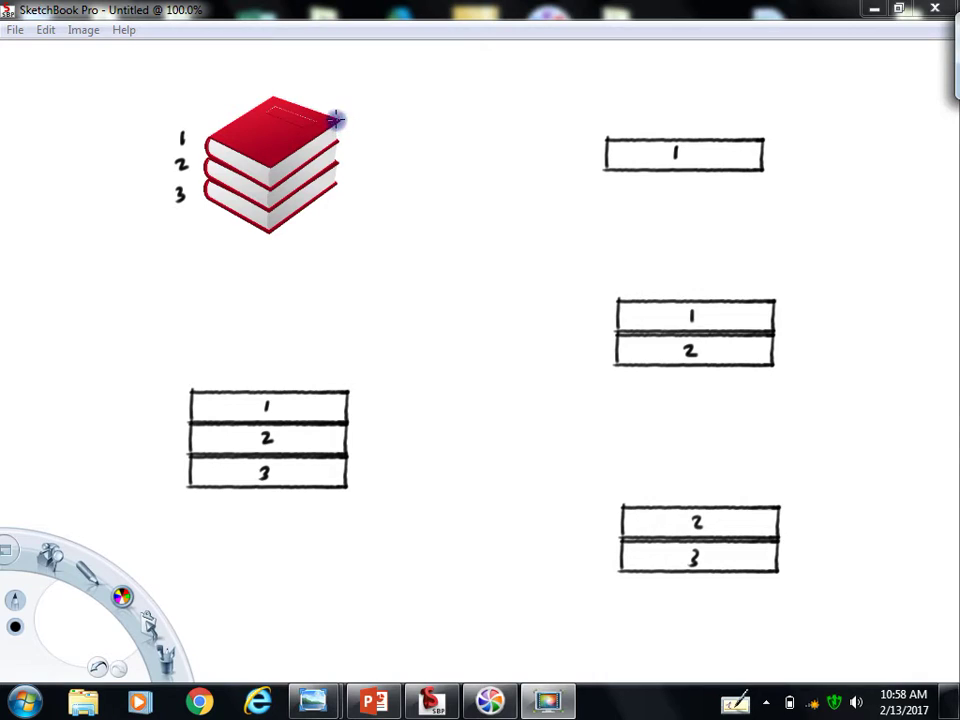
Undo a trial loop around the red book stack and pick green as the drawing colour
mouse_move(341, 86)
left_mouse_down()
mouse_move(201, 124)
mouse_move(333, 214)
left_mouse_up()
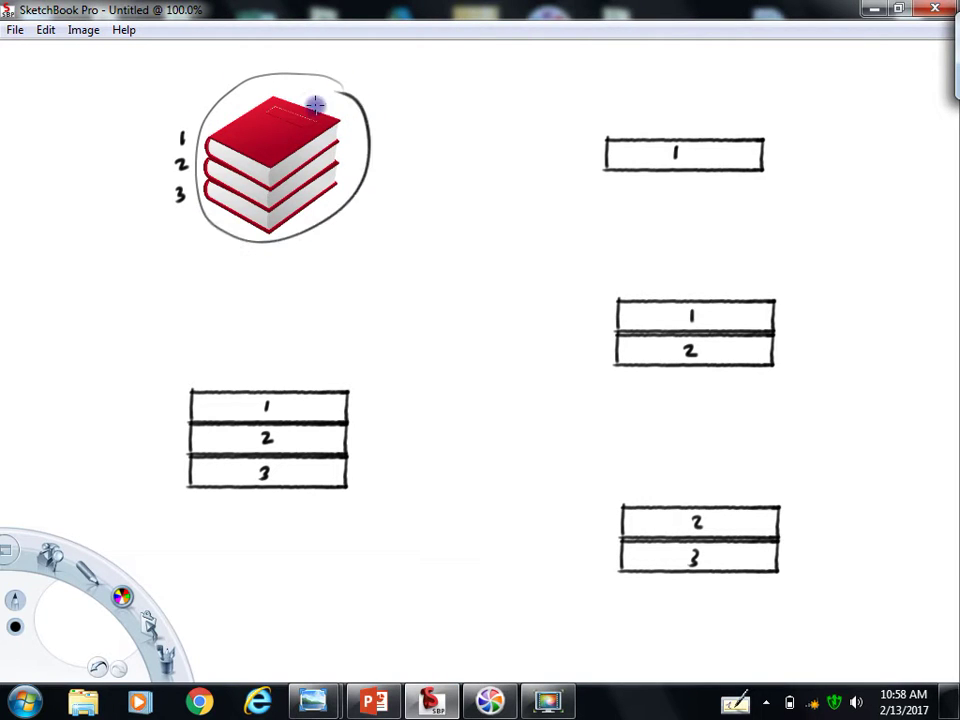
left_click(98, 667)
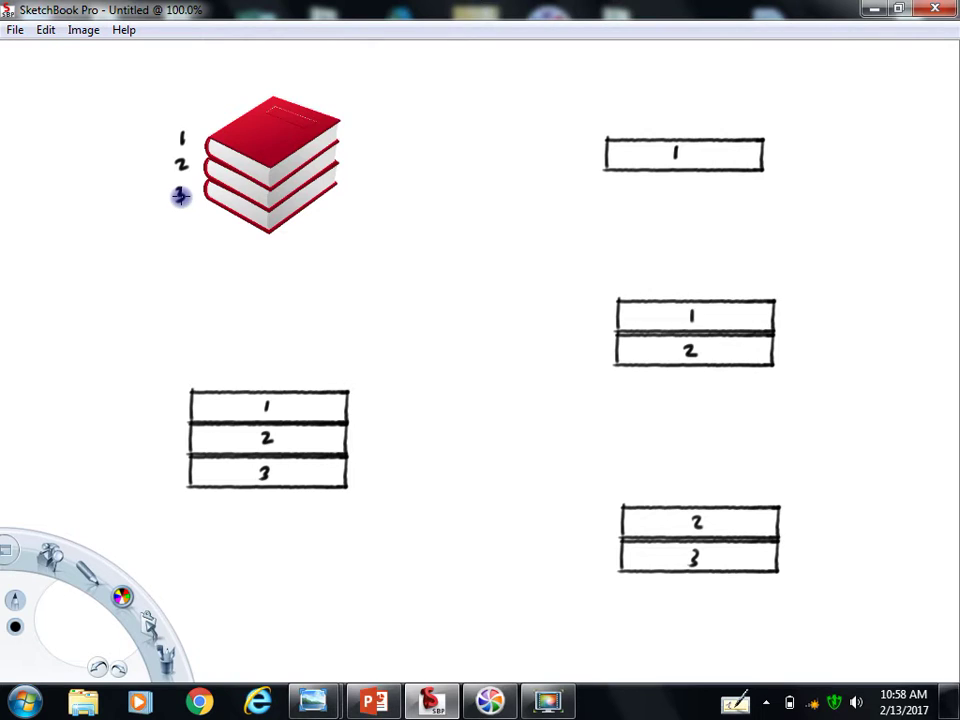
left_click(121, 597)
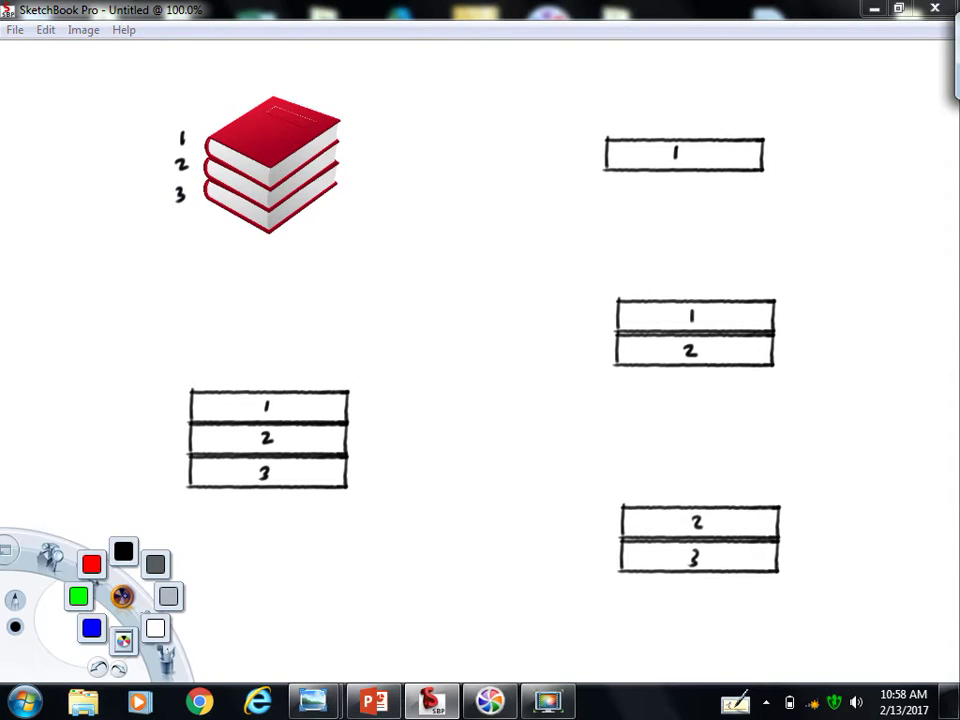
left_click(77, 596)
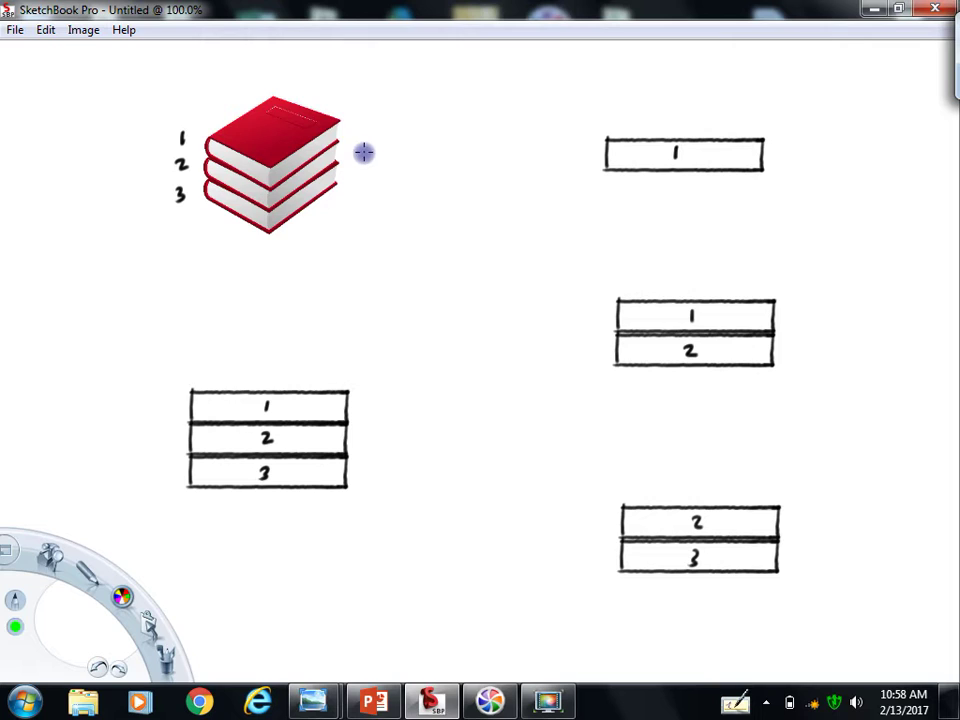
Sketch and undo green trial circles around the whole stack and its top books
mouse_move(344, 110)
left_mouse_down()
mouse_move(238, 101)
mouse_move(240, 236)
mouse_move(345, 107)
mouse_move(336, 98)
left_mouse_up()
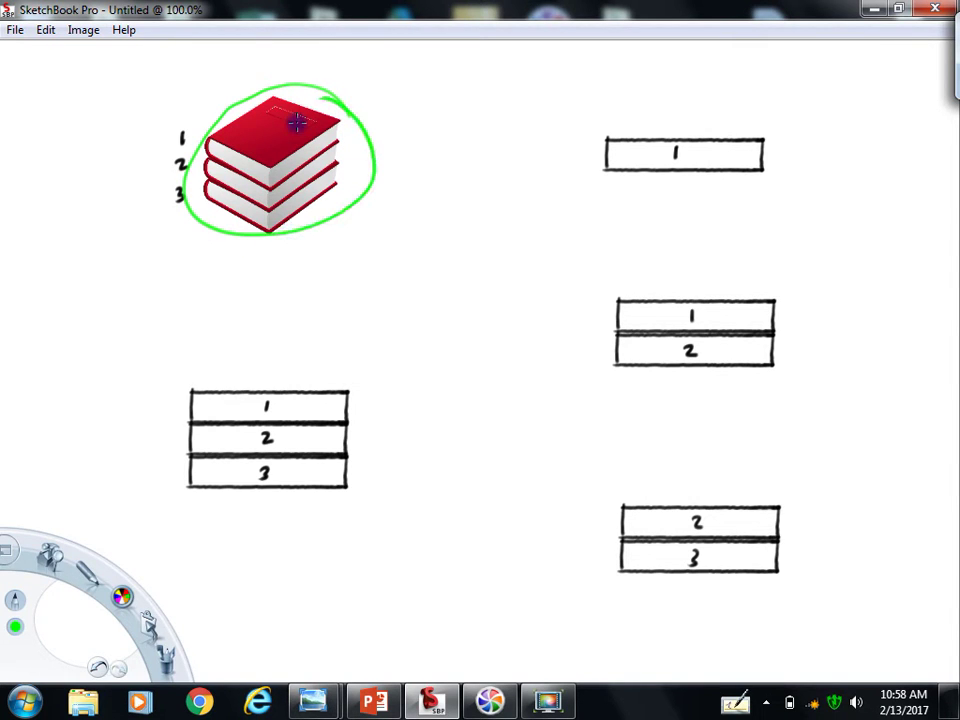
key("ctrl+z")
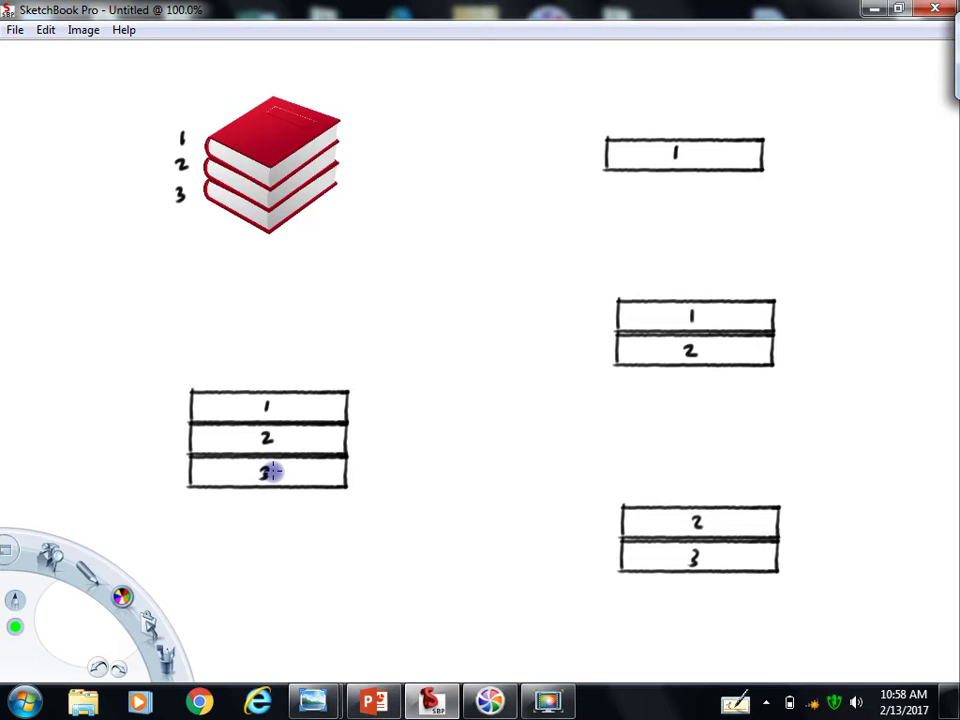
mouse_move(292, 86)
left_mouse_down()
mouse_move(201, 120)
mouse_move(214, 178)
mouse_move(279, 189)
mouse_move(345, 118)
mouse_move(285, 84)
mouse_move(295, 85)
left_mouse_up()
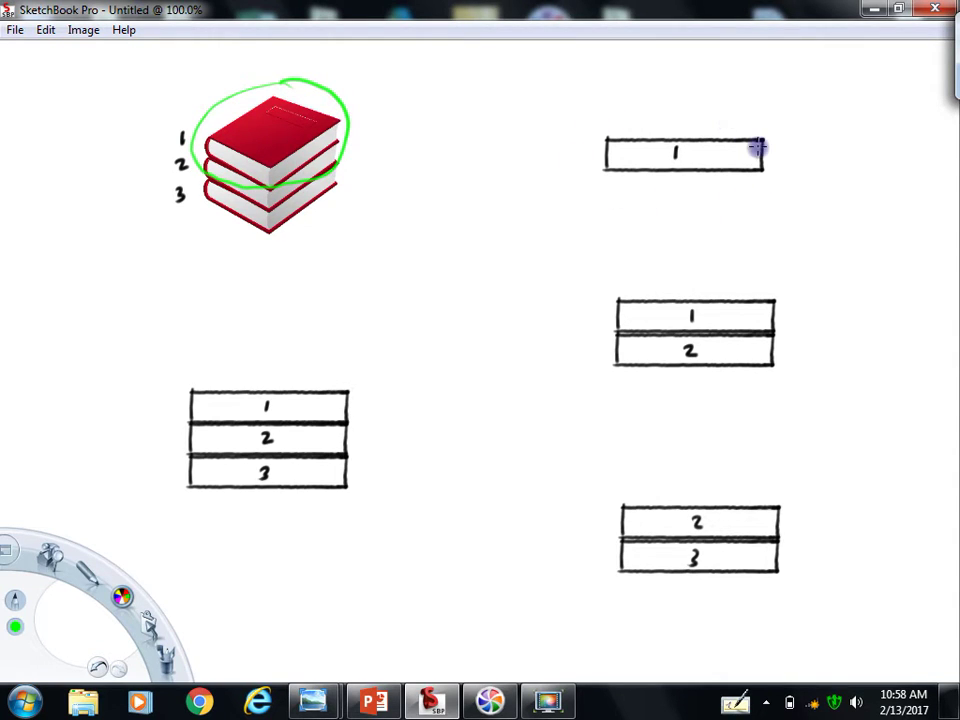
left_click(99, 668)
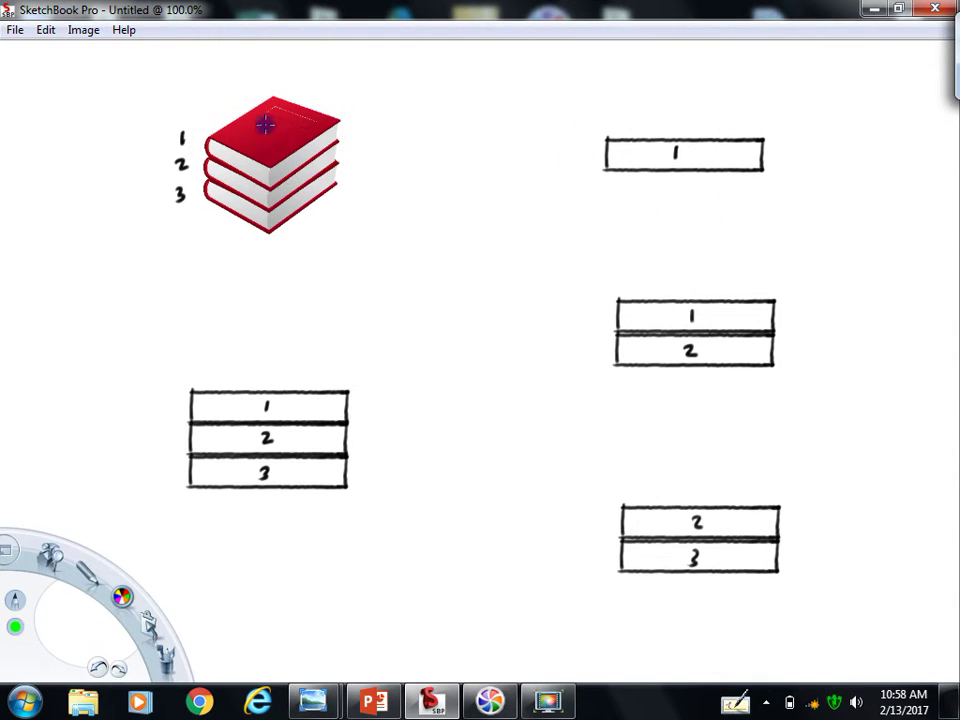
Try and undo green strokes on the lower and middle books, then add a short stroke beside them
mouse_move(208, 183)
left_mouse_down()
mouse_move(273, 207)
mouse_move(330, 169)
mouse_move(343, 116)
mouse_move(208, 124)
mouse_move(214, 193)
mouse_move(225, 190)
left_mouse_up()
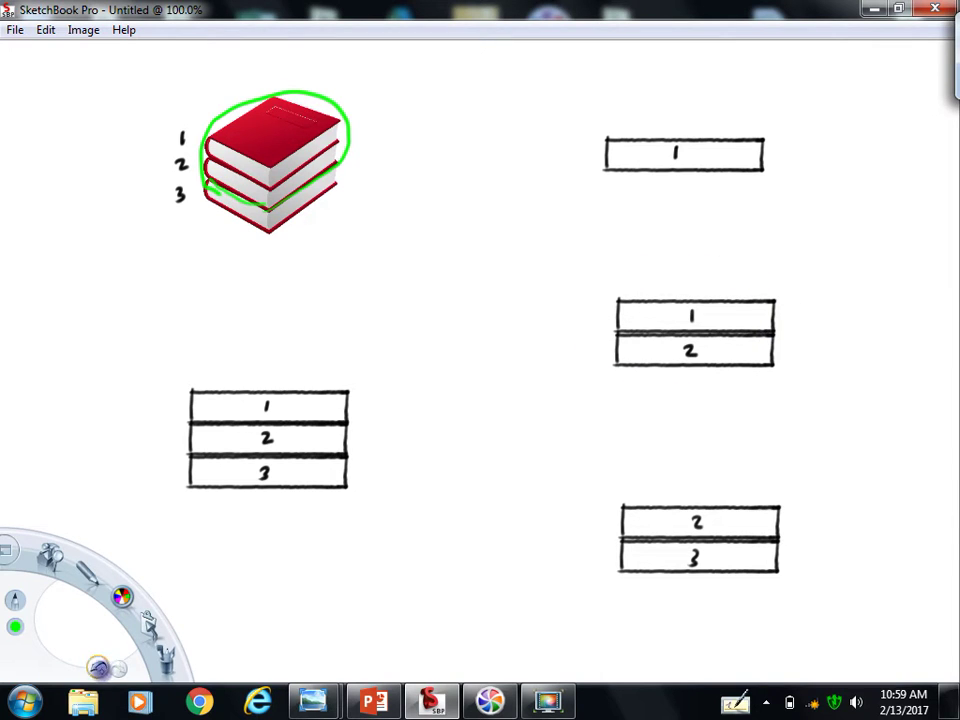
left_click(98, 667)
left_click(98, 667)
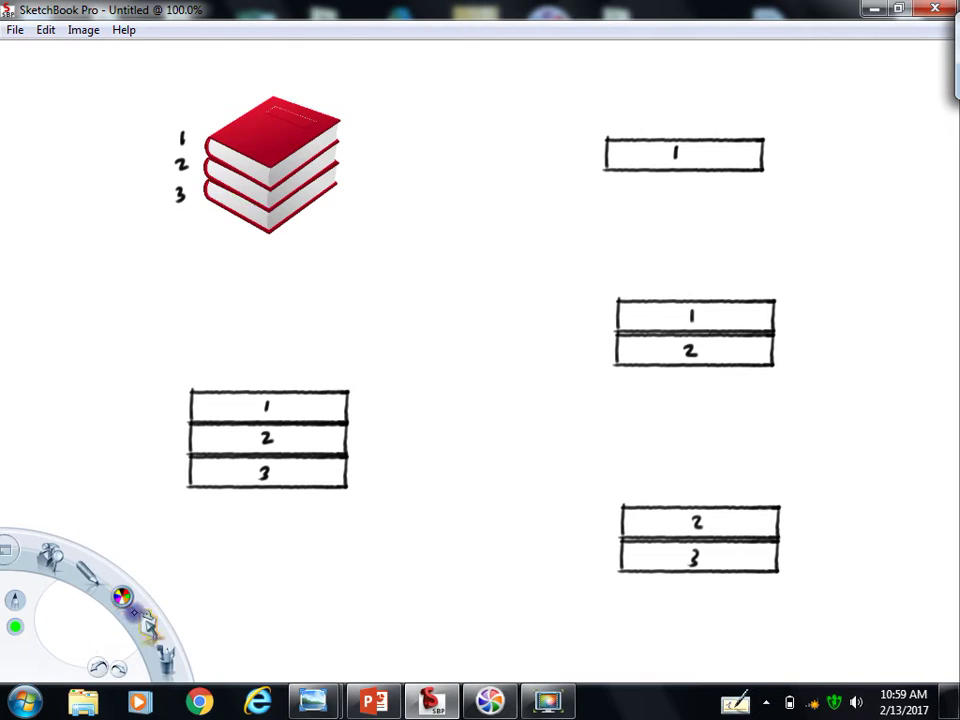
mouse_move(213, 170)
left_mouse_down()
mouse_move(285, 176)
mouse_move(339, 146)
mouse_move(329, 203)
mouse_move(204, 227)
mouse_move(212, 170)
left_mouse_up()
left_click(98, 667)
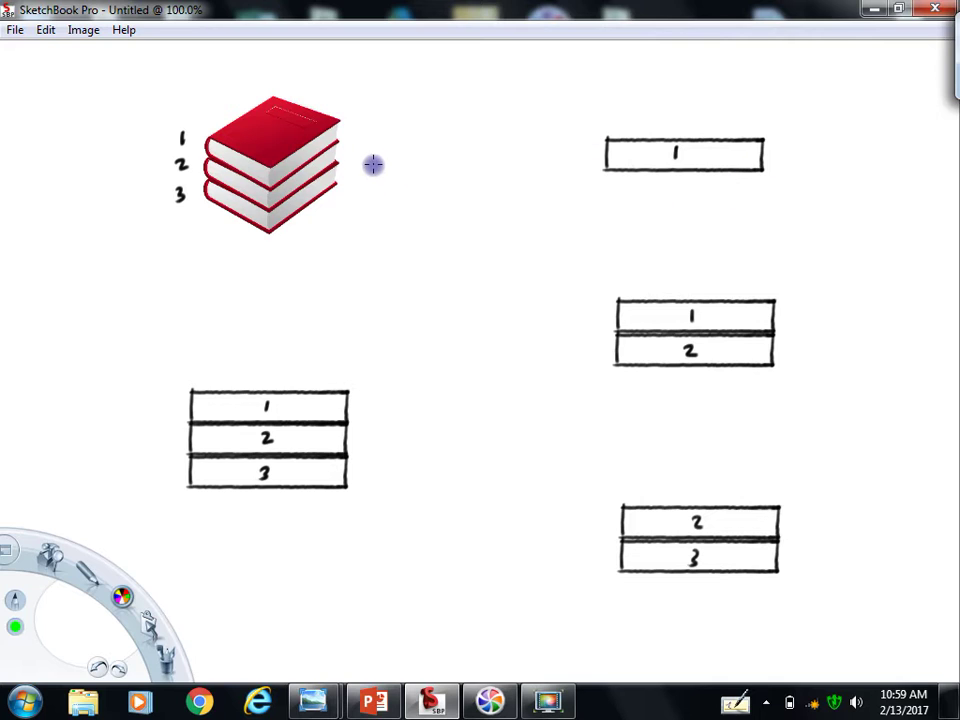
left_click_drag(399, 126, 402, 152)
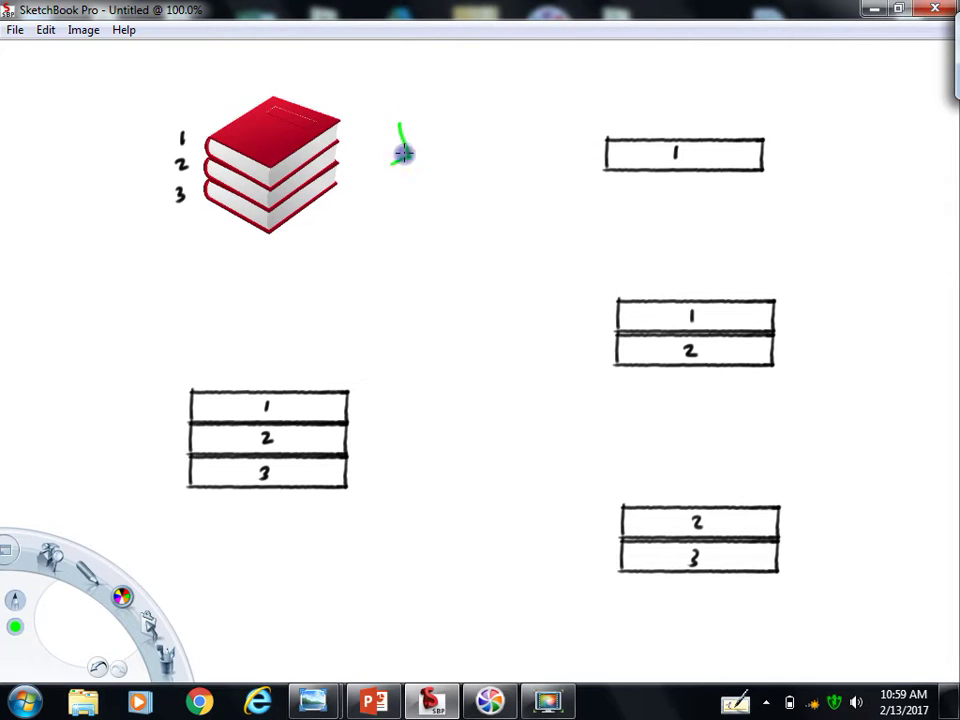
Remove the green stroke and set a ruler guide near-vertical through box 1
left_click(95, 665)
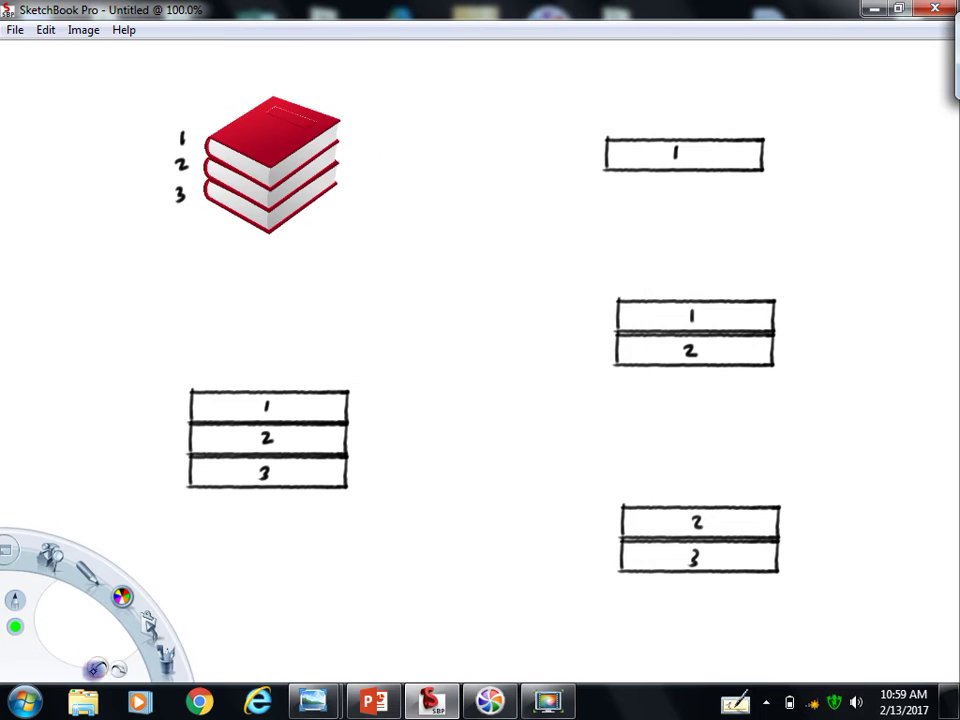
left_click_drag(50, 556, 111, 556)
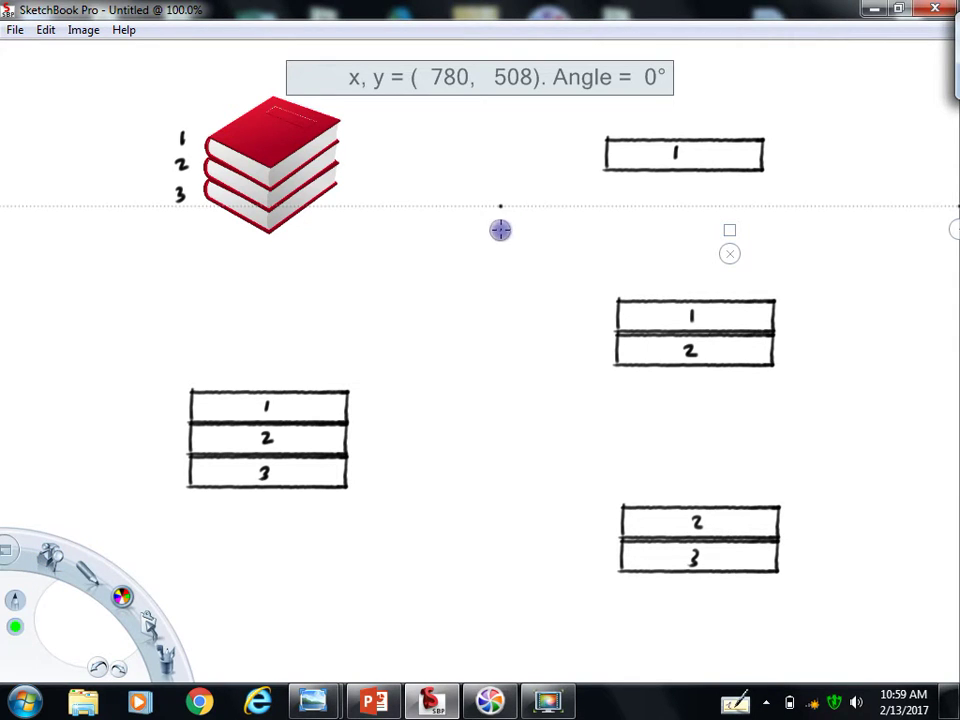
left_click_drag(510, 229, 690, 178)
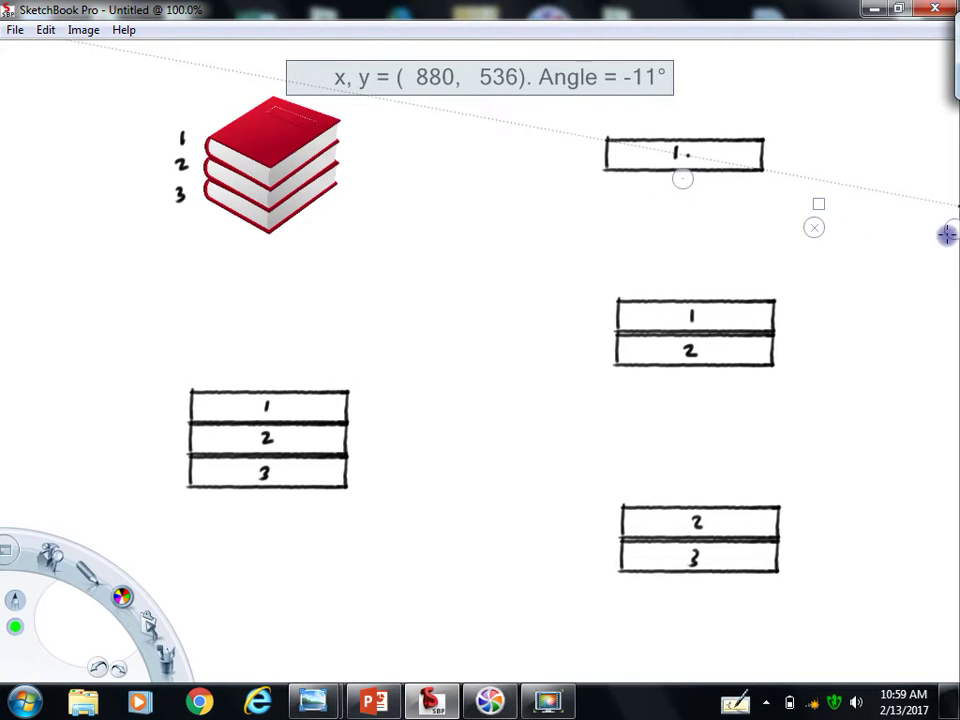
left_click_drag(949, 227, 677, 434)
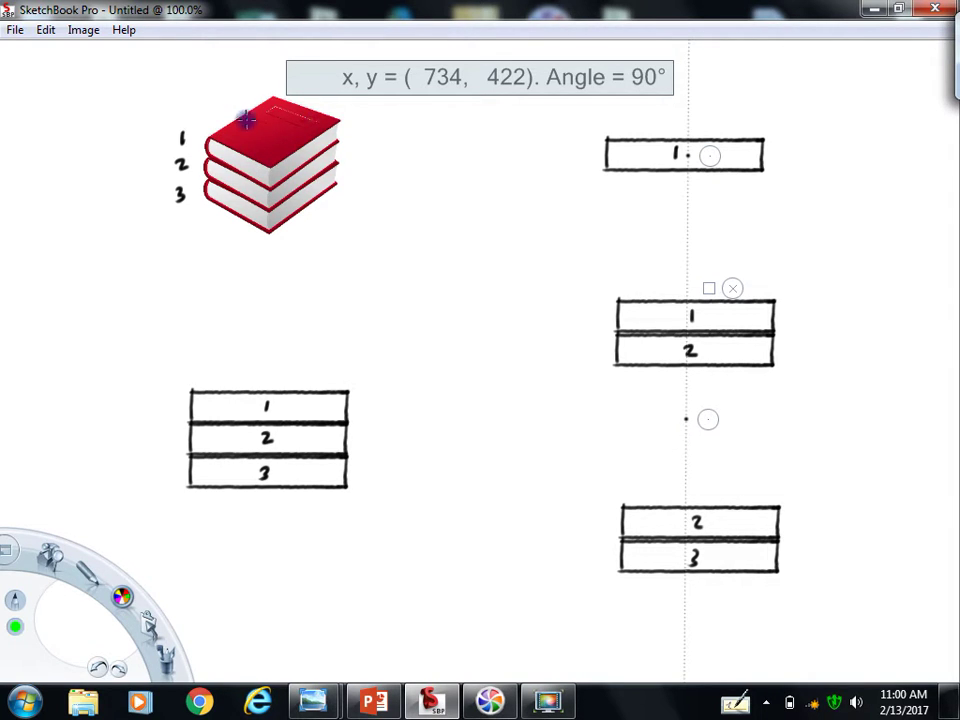
With the black Pencil, draw a downward arrow from box 1 labelled 'ω or Fg'
left_click(122, 598)
left_click(121, 559)
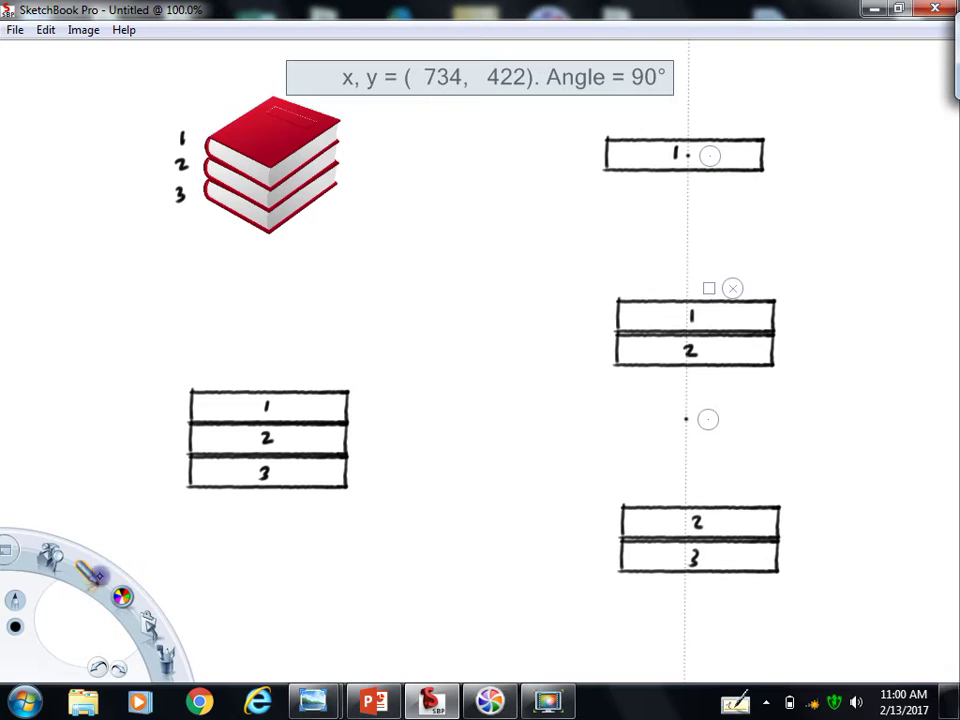
left_click(87, 572)
left_click(86, 536)
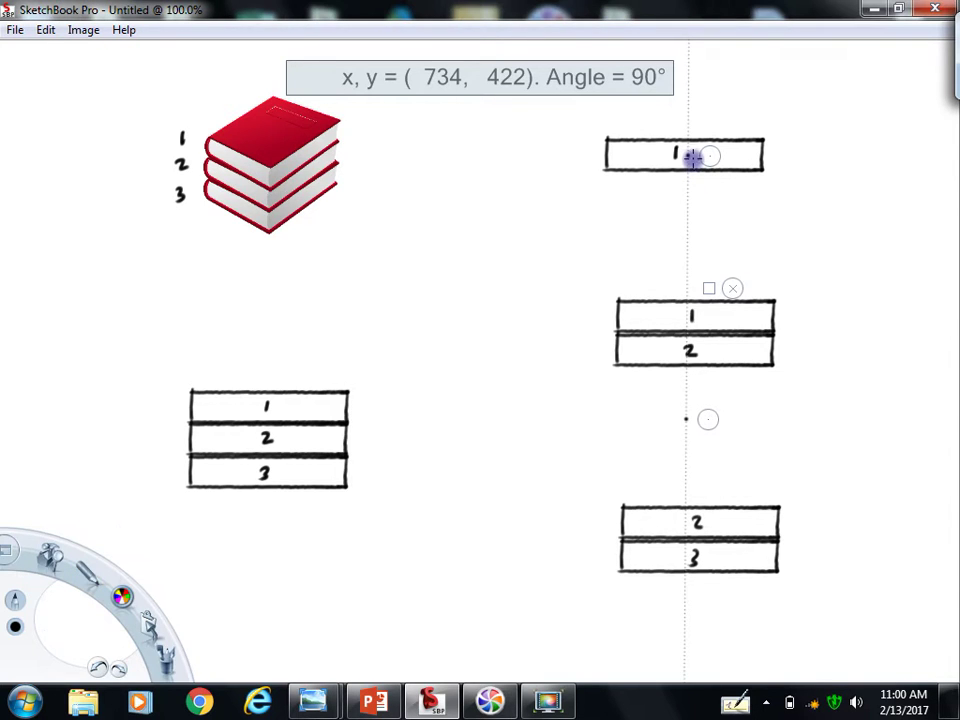
mouse_move(688, 155)
left_mouse_down()
mouse_move(687, 238)
mouse_move(697, 220)
mouse_move(748, 229)
mouse_move(797, 222)
left_mouse_up()
mouse_move(805, 228)
left_mouse_down()
mouse_move(842, 212)
mouse_move(842, 223)
mouse_move(870, 233)
left_mouse_up()
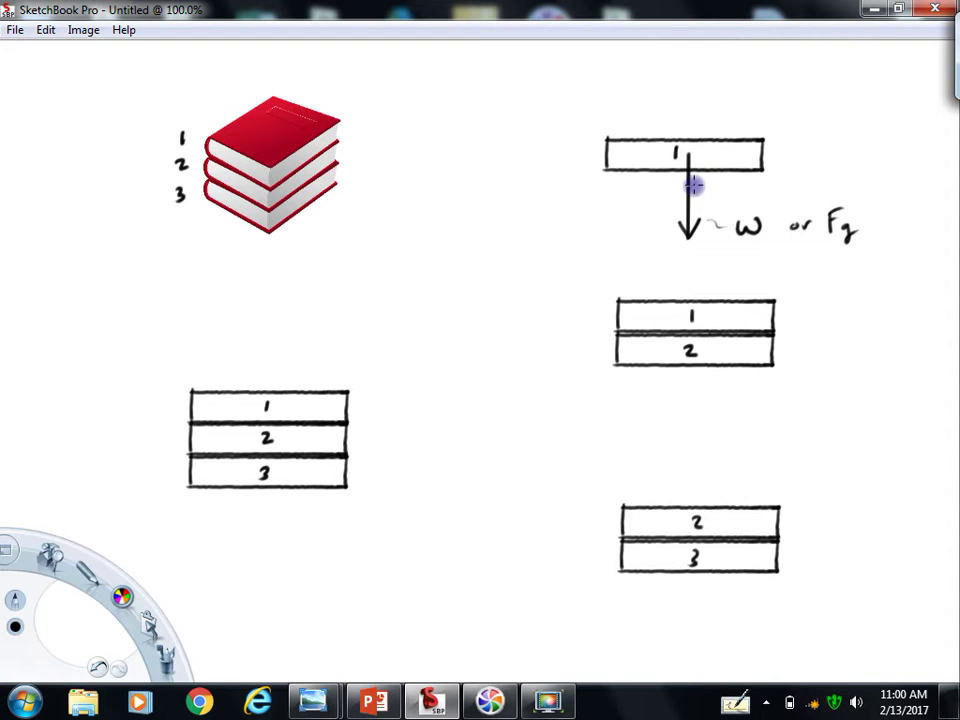
Erase 'or Fg' from box 1's weight label so only ω remains
left_click(18, 600)
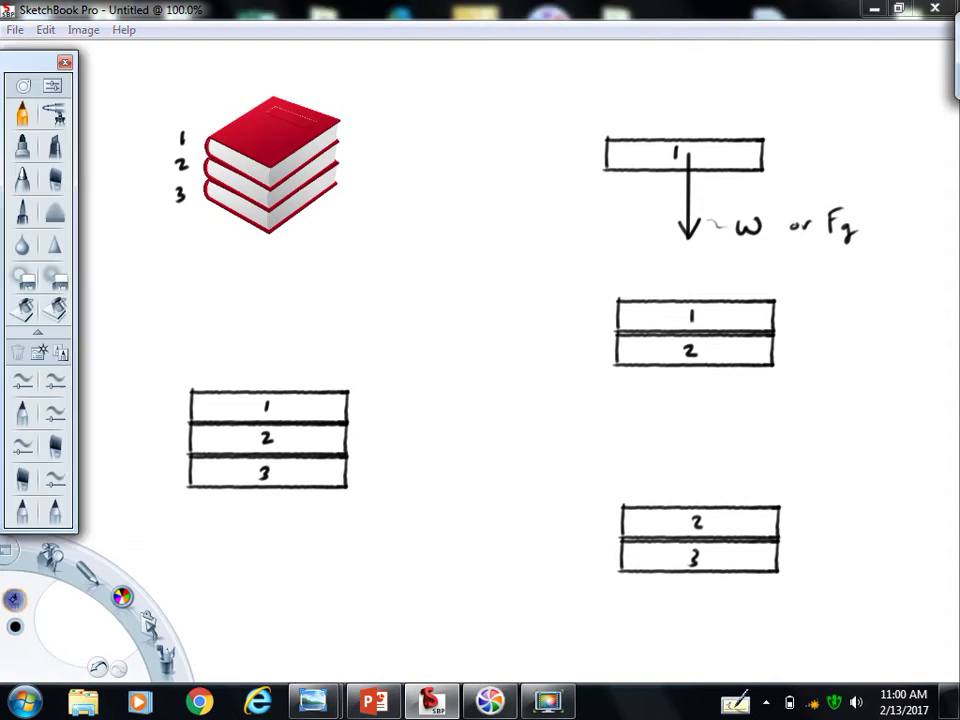
left_click(22, 278)
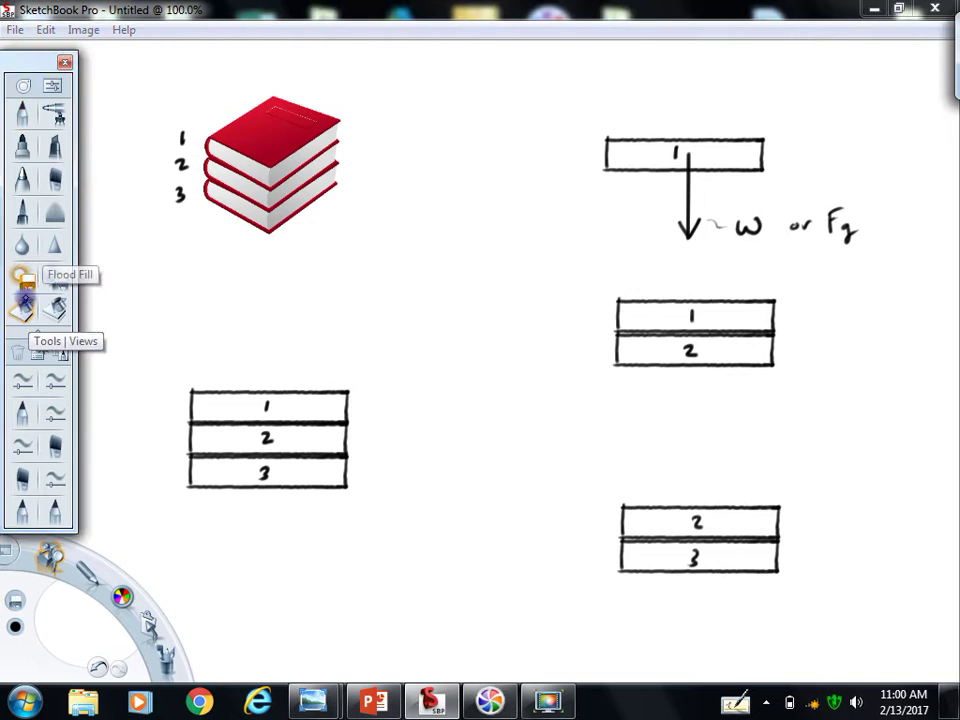
mouse_move(842, 214)
left_mouse_down()
mouse_move(816, 223)
mouse_move(852, 220)
left_mouse_up()
Return to the Pencil, then undo a trial line drawn above box 1
left_click_drag(15, 600, 86, 567)
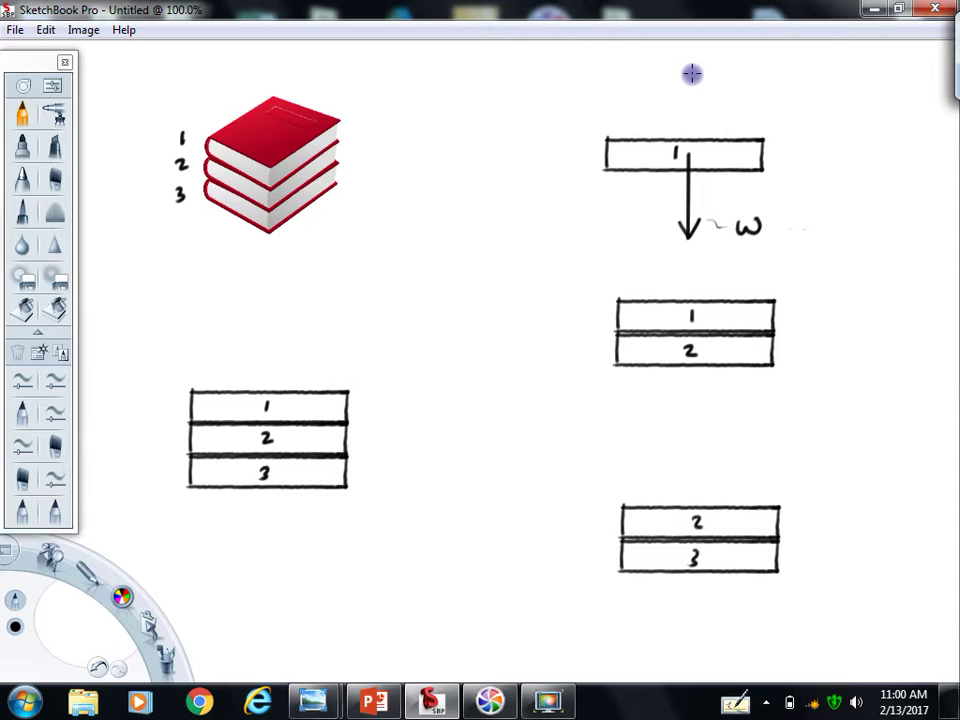
mouse_move(693, 52)
left_mouse_down()
mouse_move(688, 117)
mouse_move(679, 101)
mouse_move(690, 86)
mouse_move(700, 100)
left_mouse_up()
left_click(97, 668)
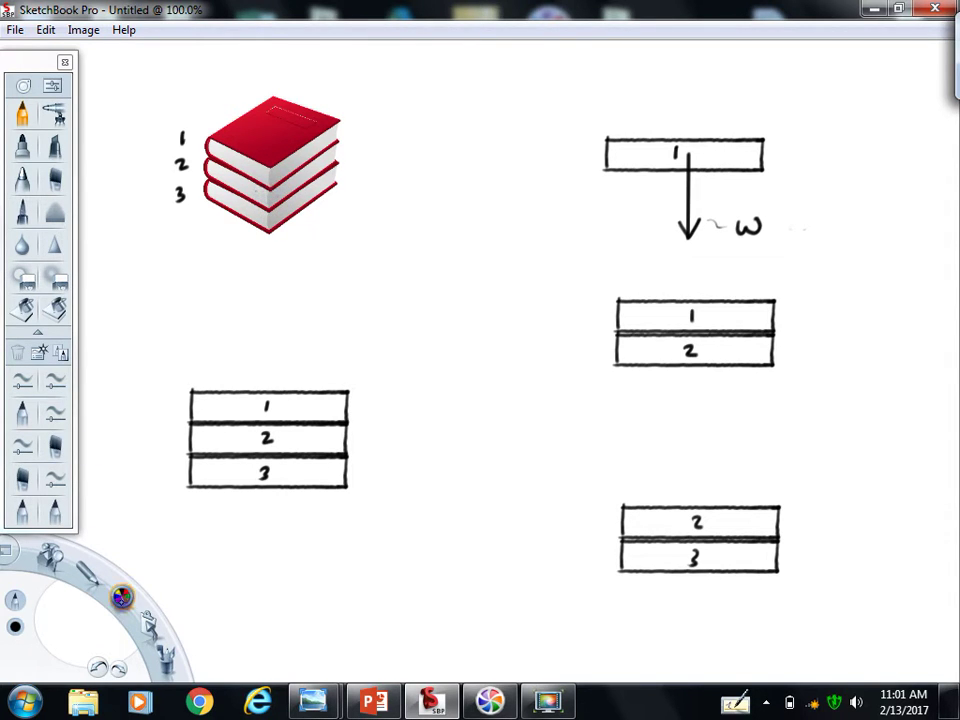
Try green marks on the contact between books 1 and 2, then undo them
left_click_drag(122, 596, 85, 593)
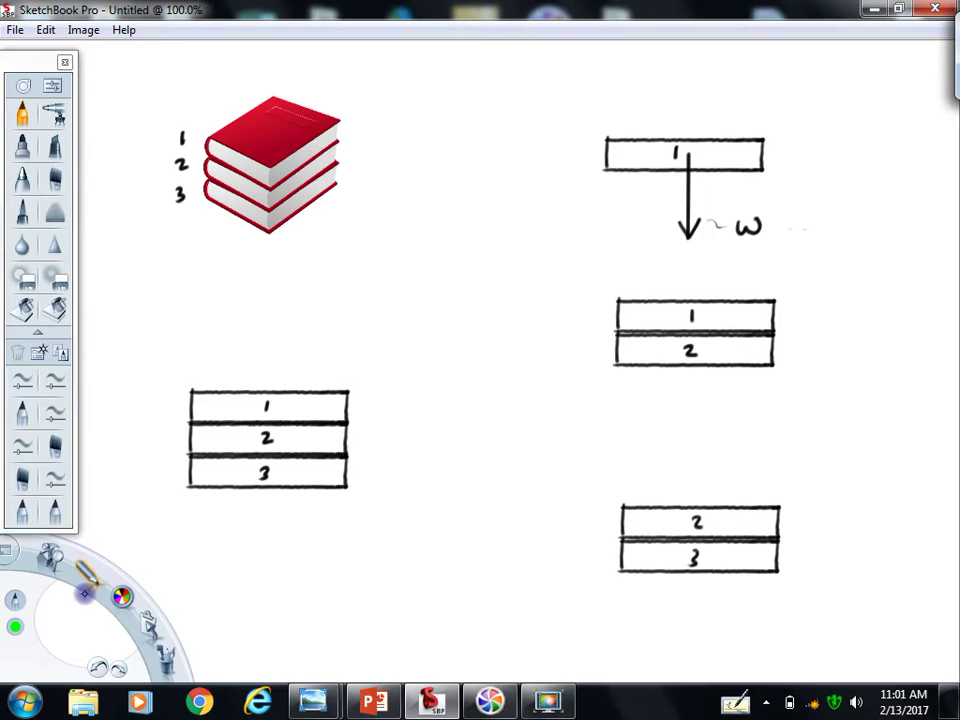
left_click_drag(263, 193, 347, 143)
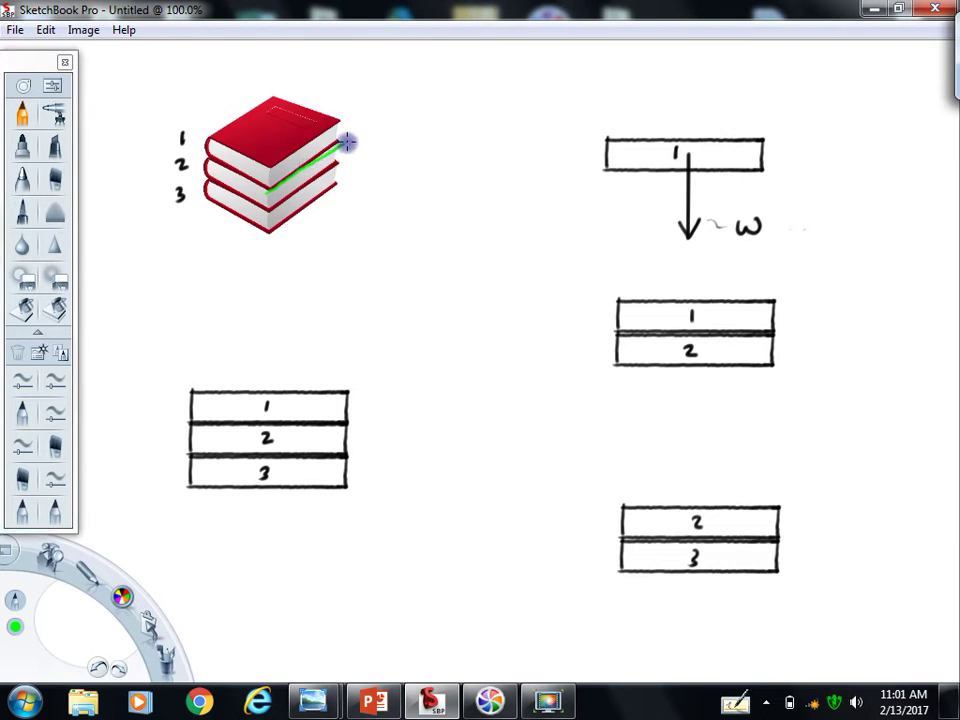
left_click_drag(203, 156, 268, 187)
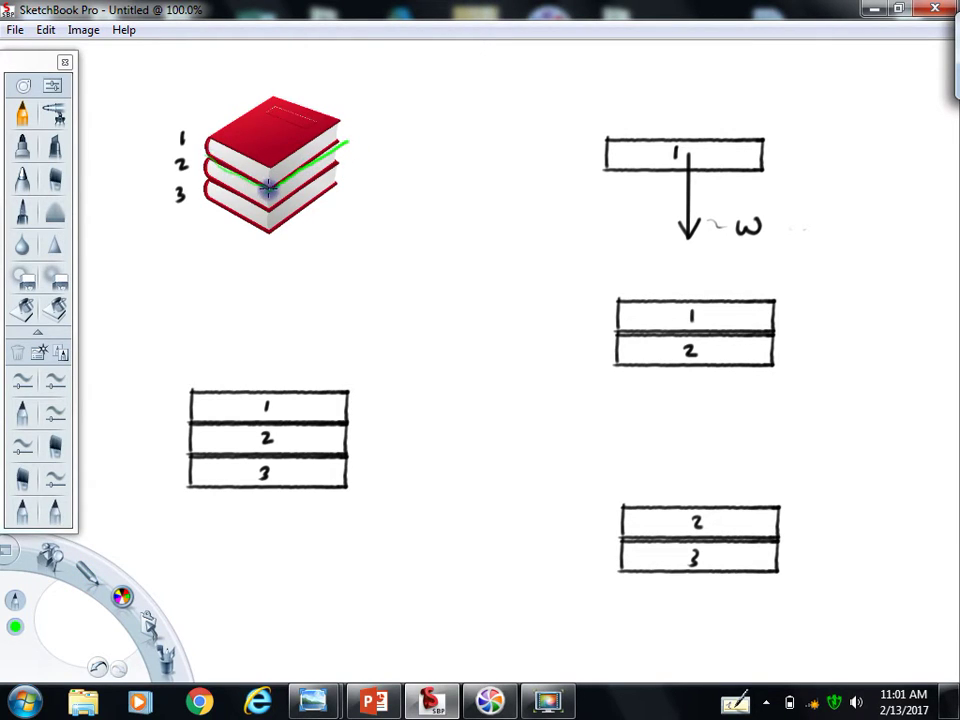
left_click(96, 665)
left_click(96, 665)
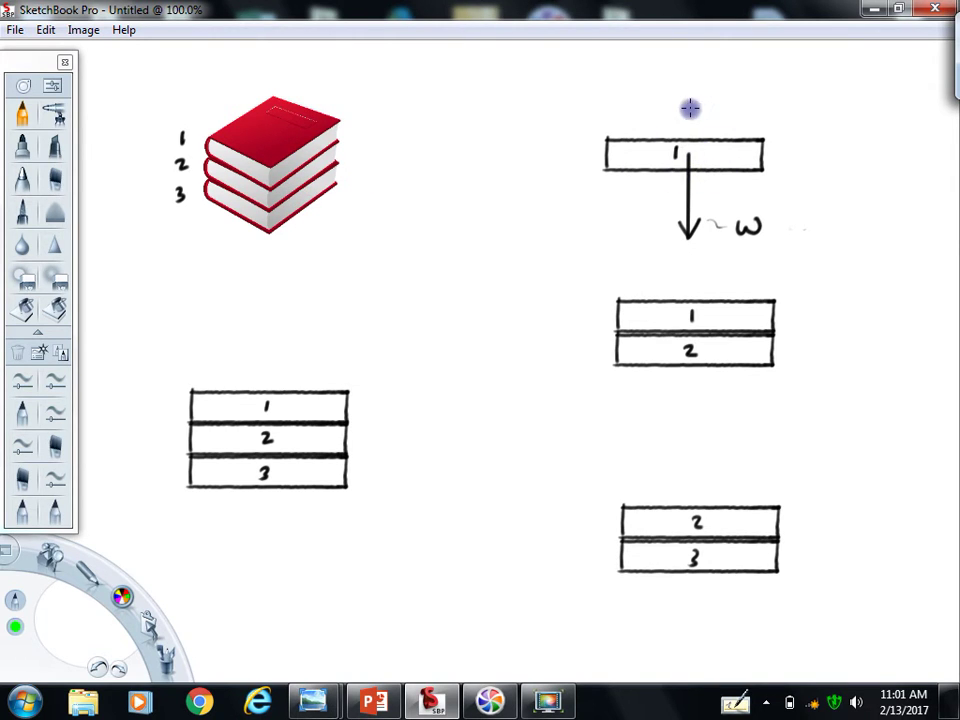
Draw a black upward arrow from box 1 along the ruler, labelled η₁₂
left_click(50, 556)
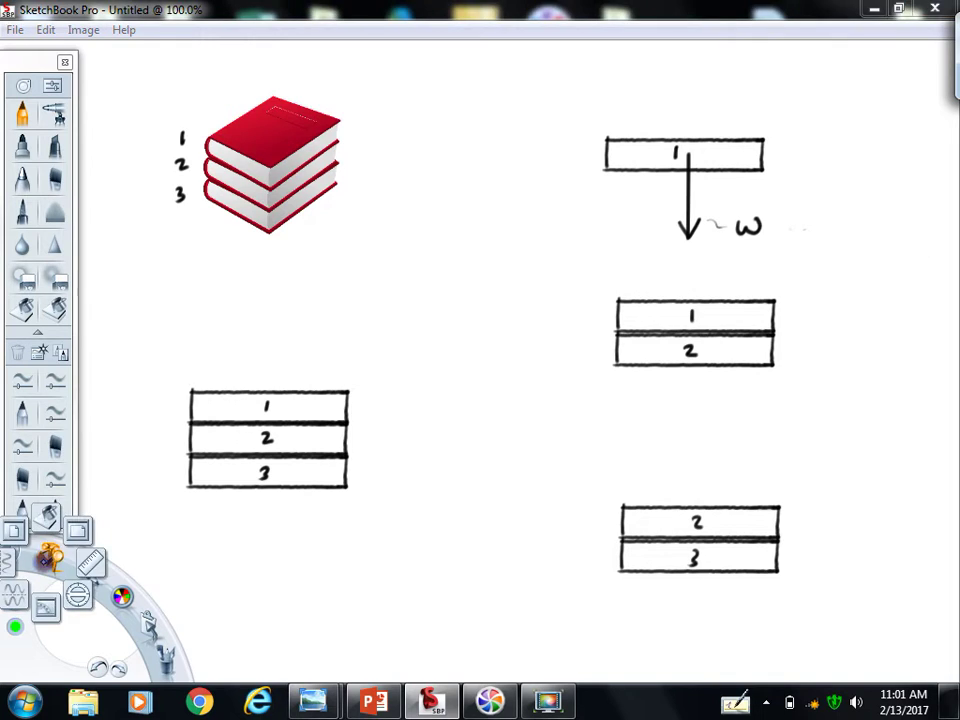
left_click(84, 571)
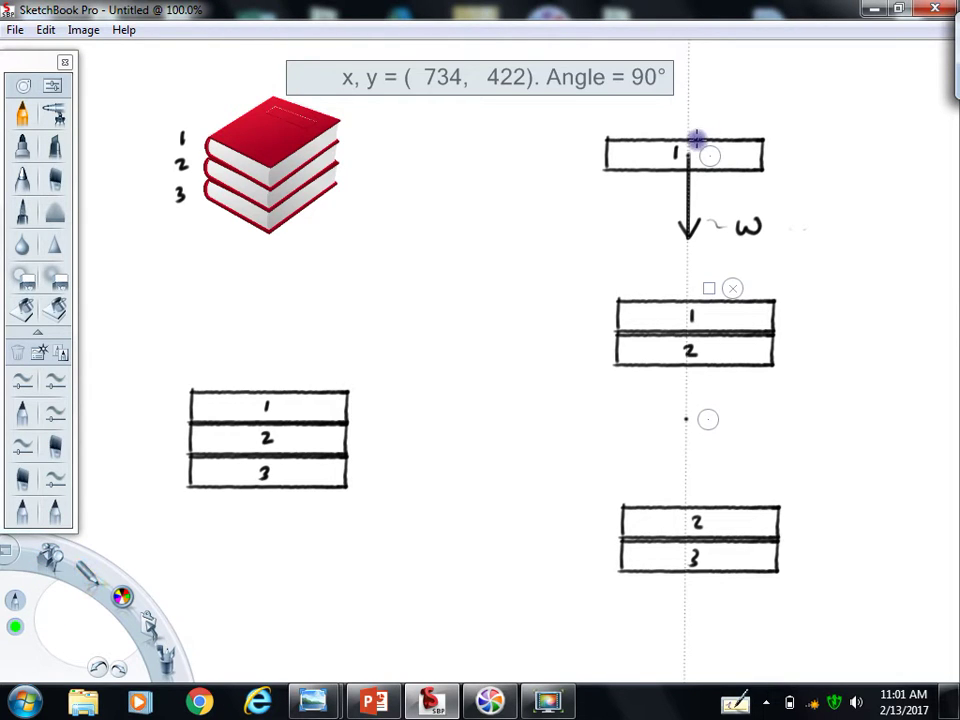
left_click_drag(686, 145, 681, 81)
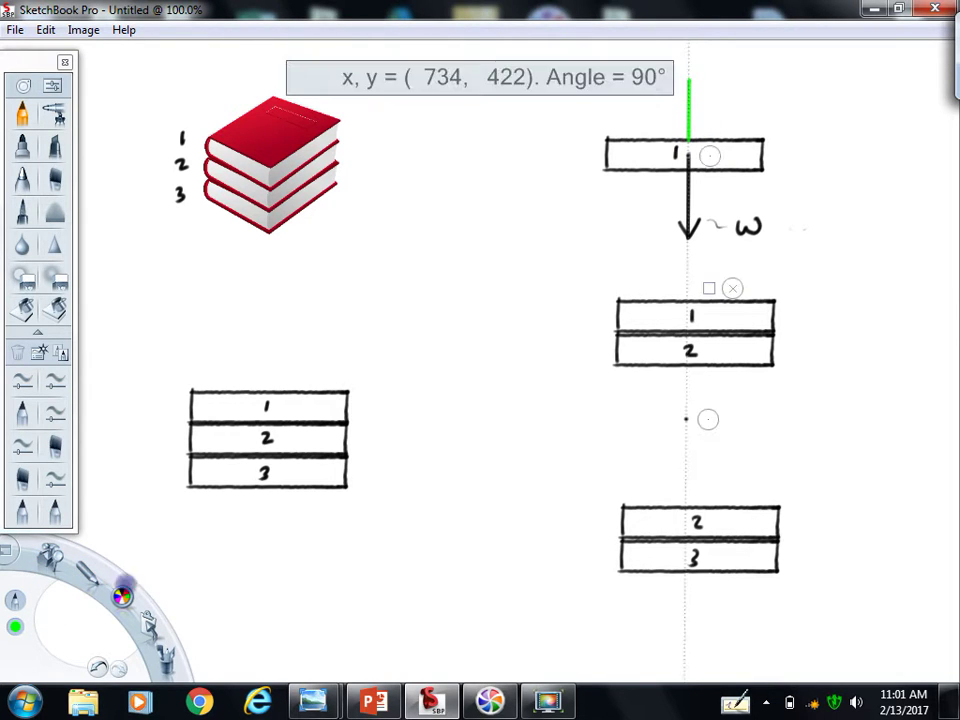
left_click(122, 596)
left_click(124, 553)
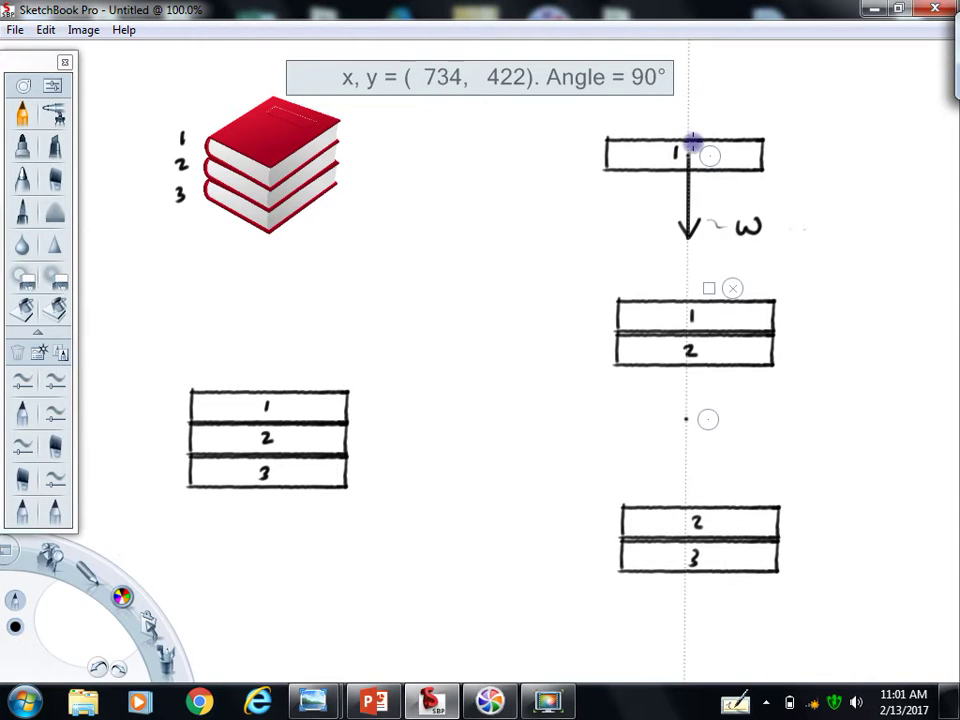
left_click_drag(690, 144, 690, 58)
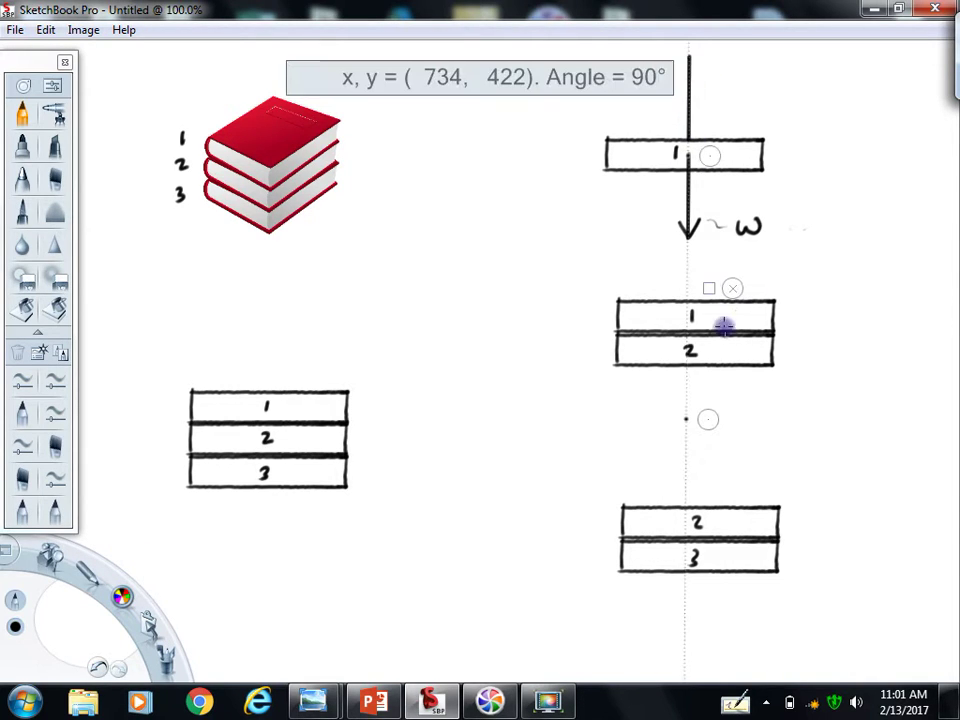
left_click_drag(675, 70, 729, 90)
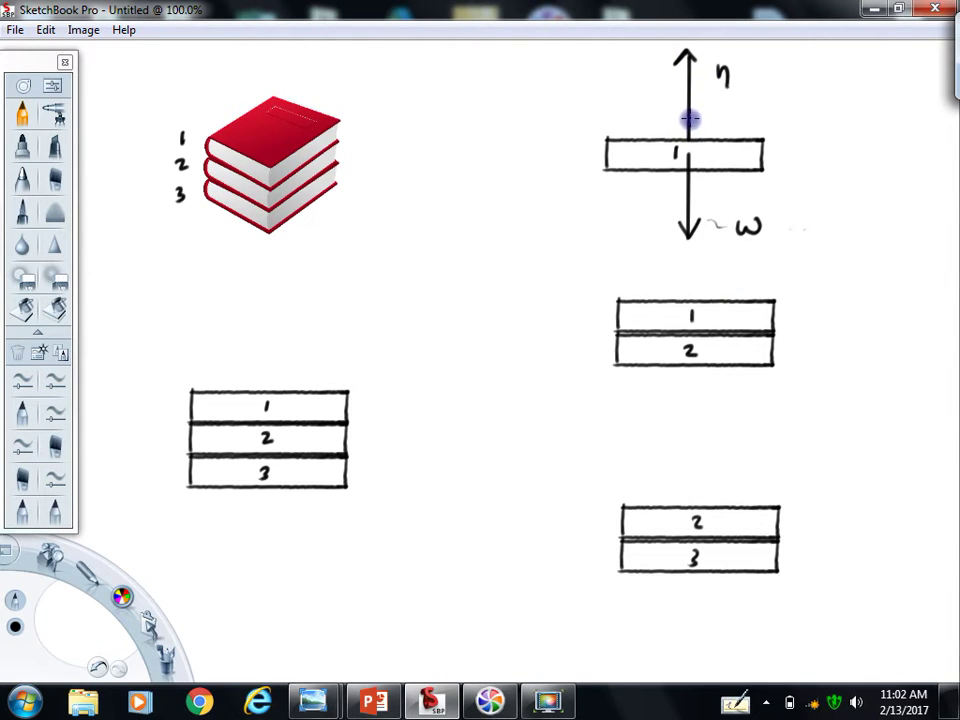
left_click_drag(690, 118, 707, 136)
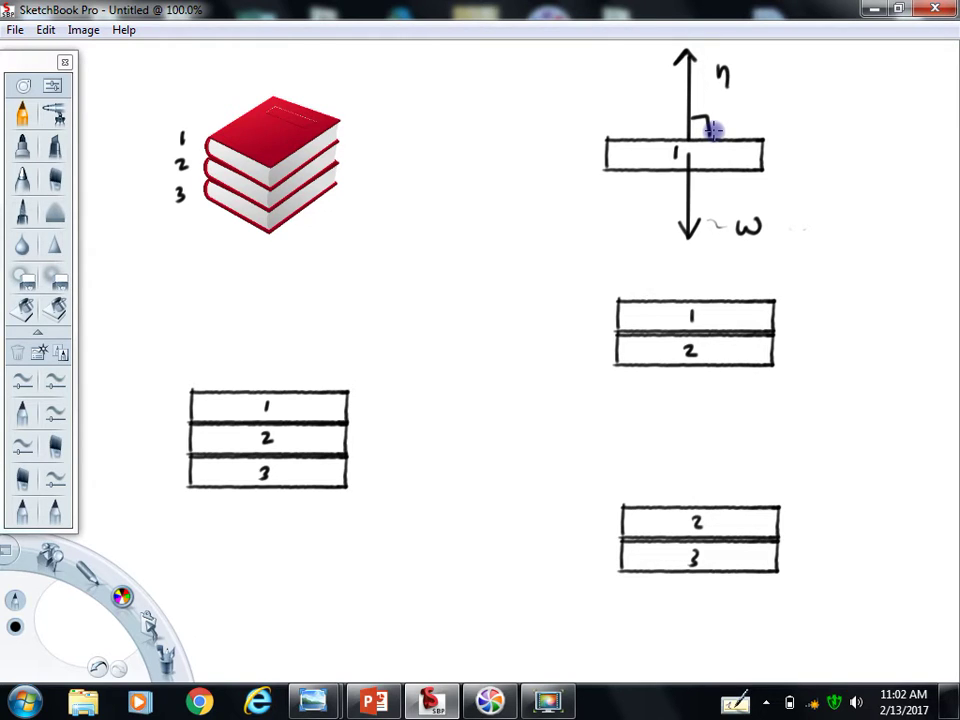
left_click(98, 668)
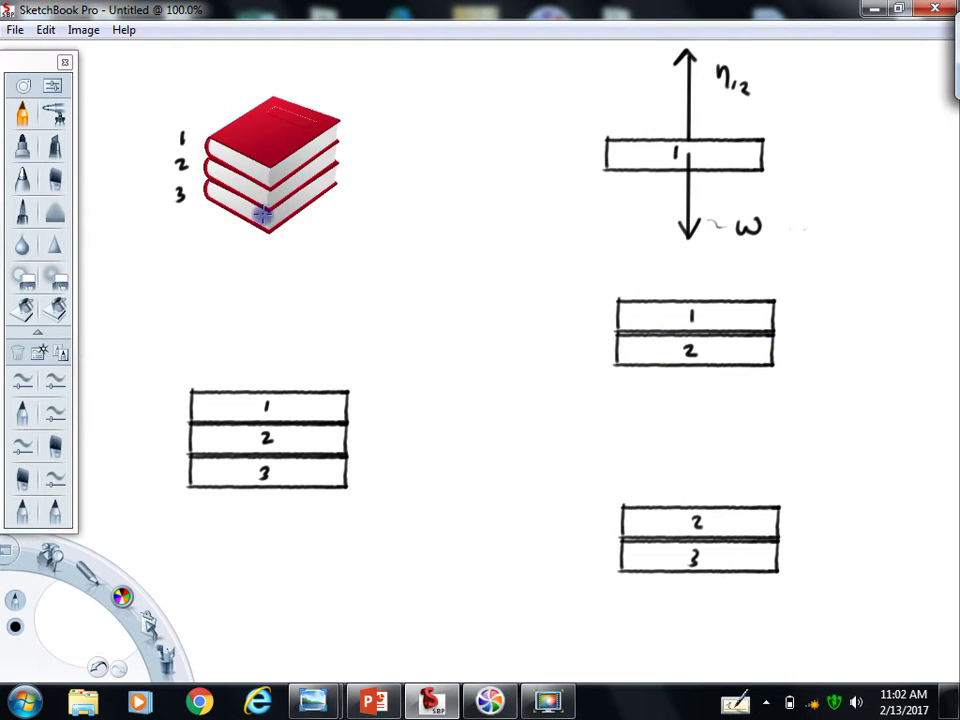
Try a green circle around the books picture, then undo it
left_click(121, 596)
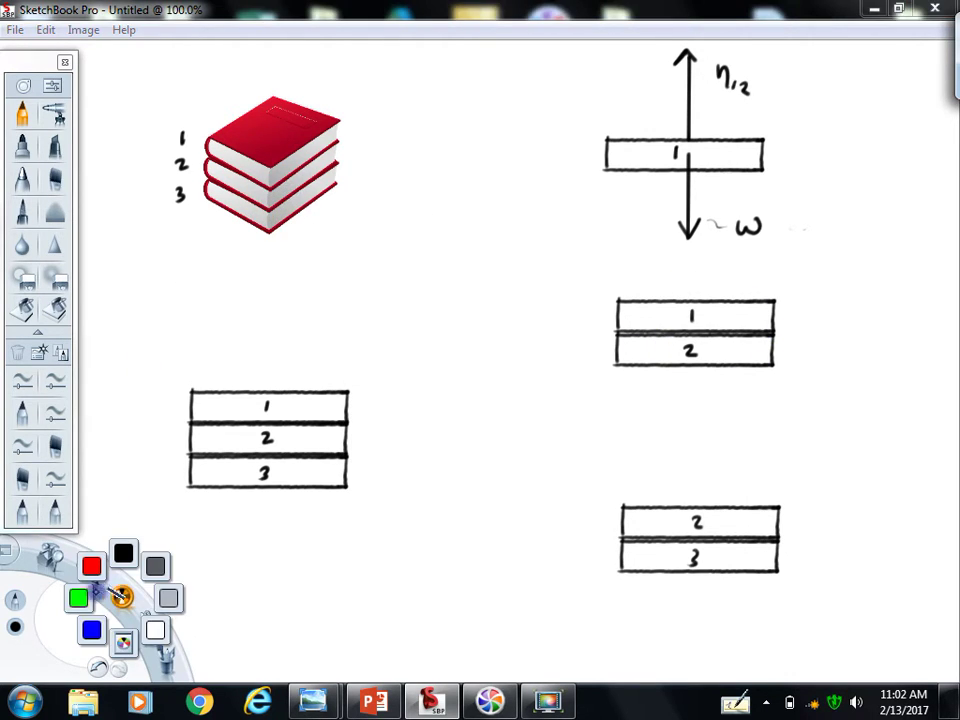
left_click(90, 596)
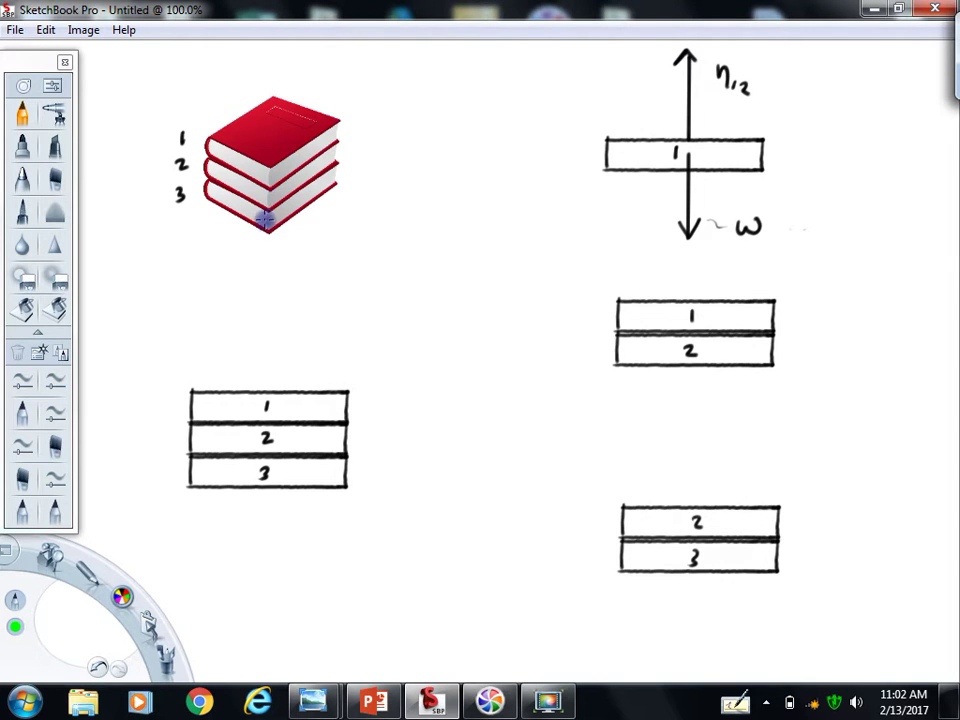
mouse_move(263, 214)
left_mouse_down()
mouse_move(336, 161)
mouse_move(266, 99)
mouse_move(212, 189)
mouse_move(272, 210)
left_mouse_up()
key("ctrl+z")
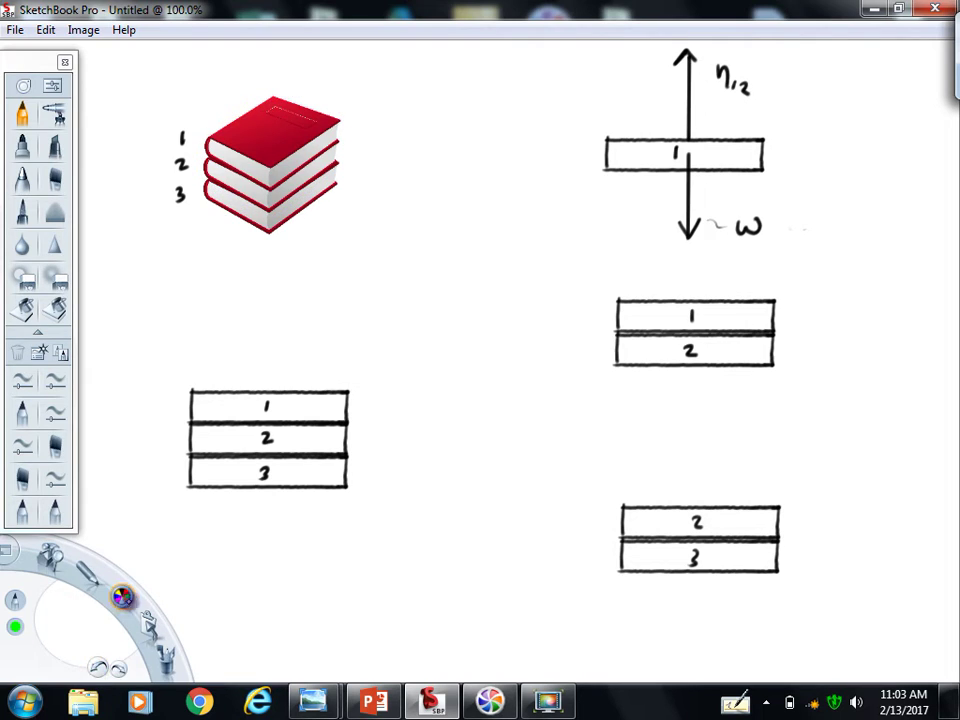
mouse_move(121, 597)
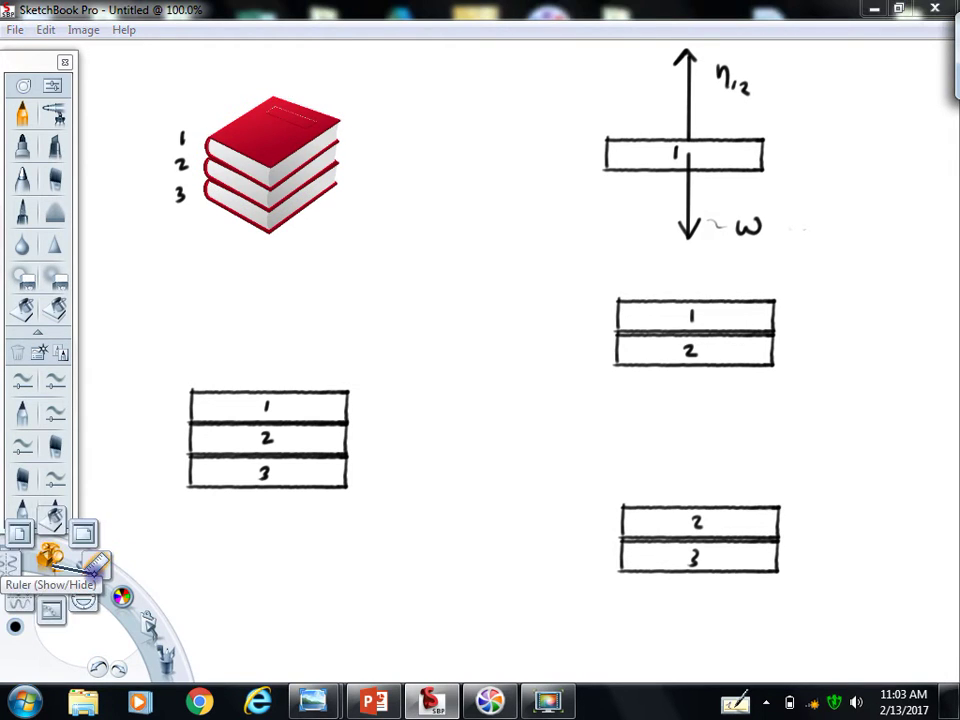
Draw a downward arrow beneath blocks 1–2 along the ruler, labelled 2ω
left_click(50, 556)
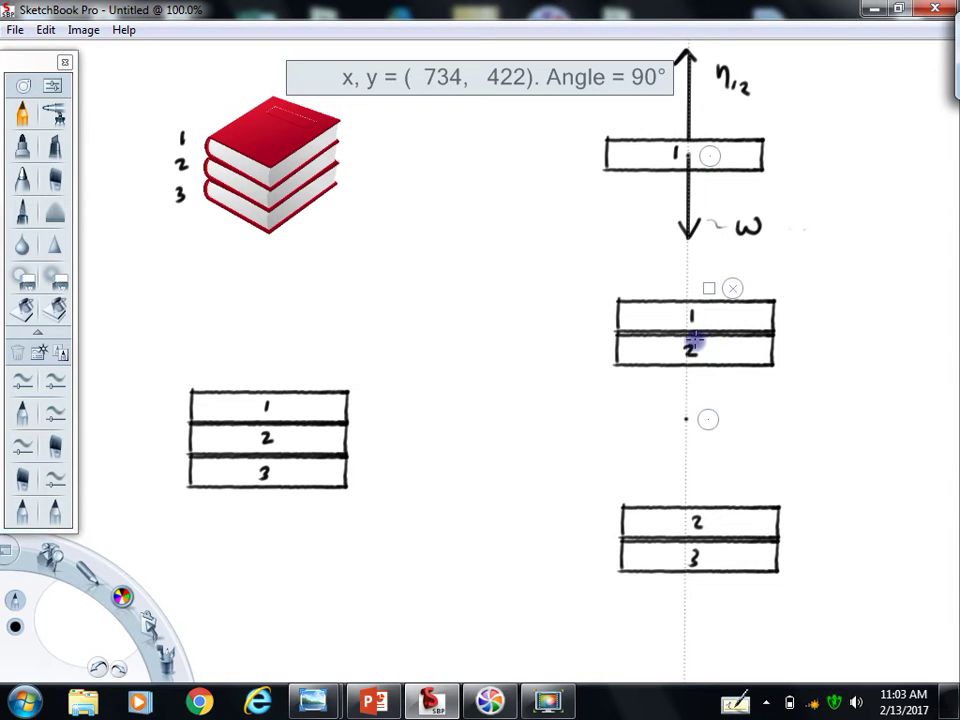
left_click_drag(688, 340, 685, 458)
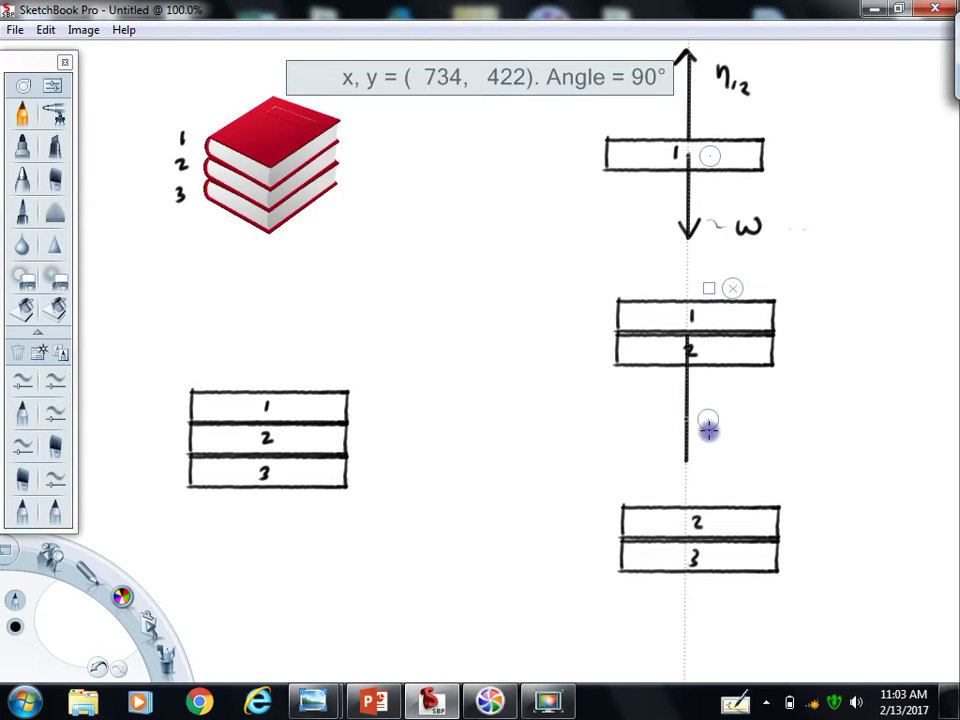
left_click(733, 288)
mouse_move(678, 446)
left_mouse_down()
mouse_move(697, 450)
mouse_move(748, 418)
left_mouse_up()
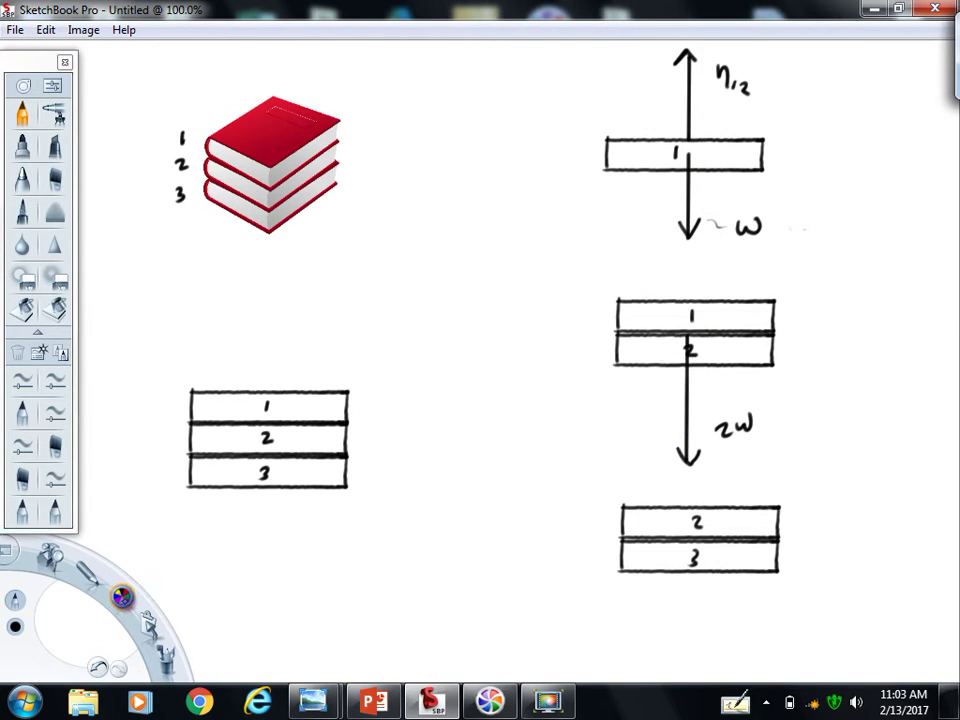
left_click_drag(122, 597, 77, 600)
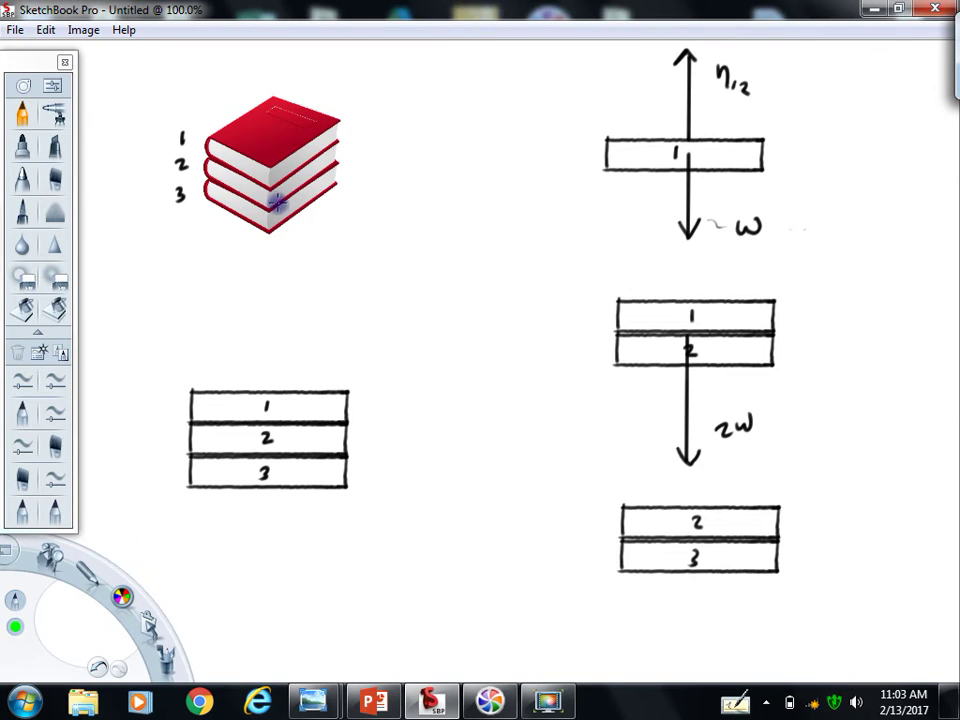
Try green marks on the contact between books 2 and 3, then undo both
left_click_drag(267, 210, 328, 165)
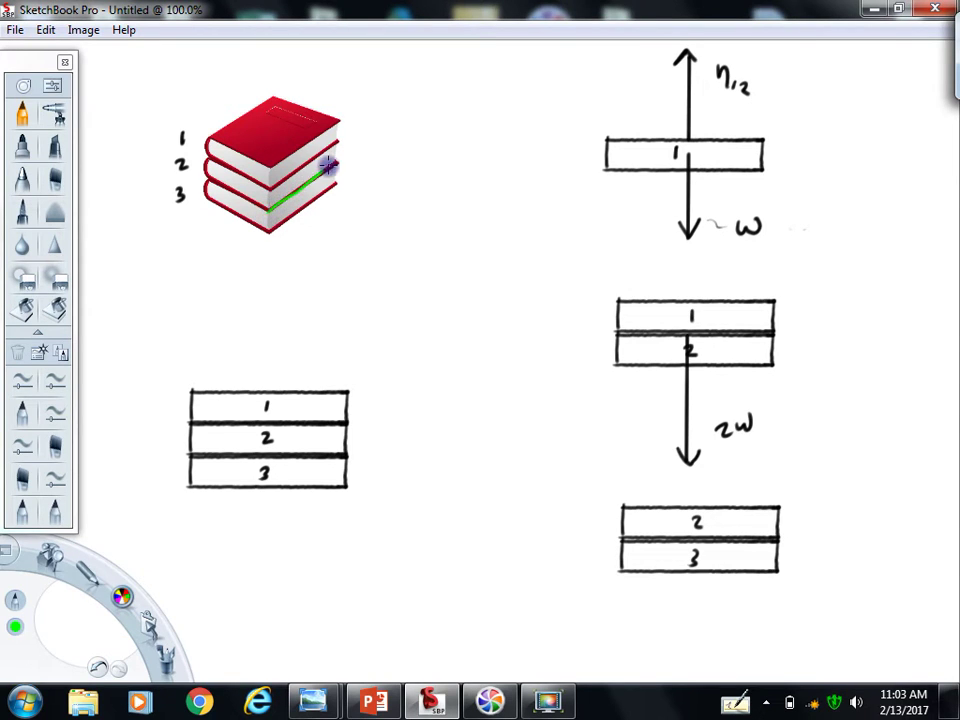
left_click_drag(262, 212, 206, 180)
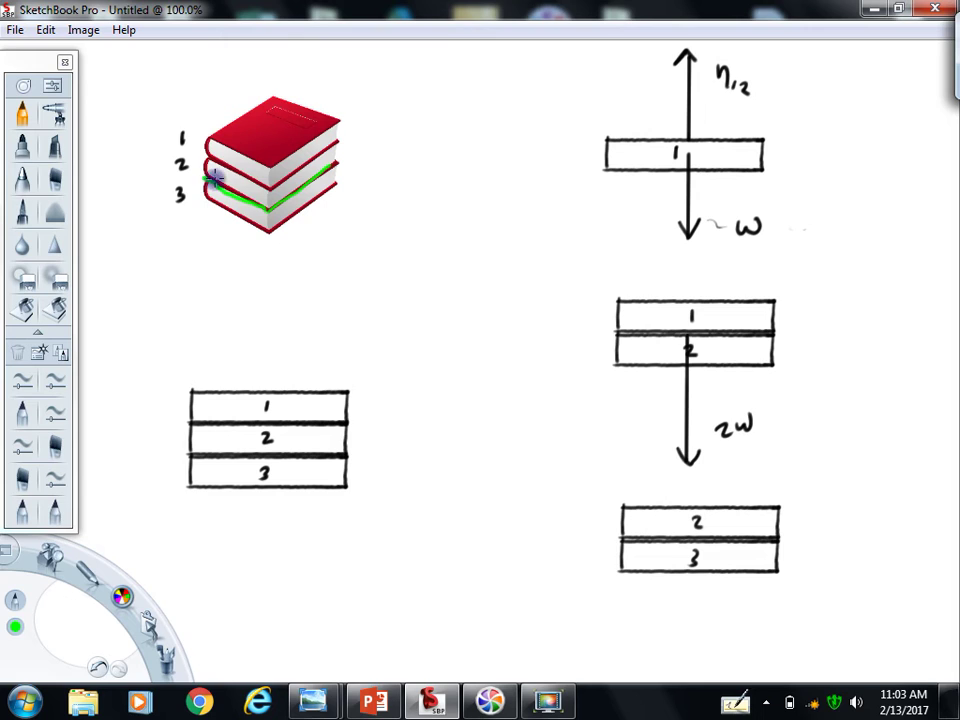
left_click(98, 666)
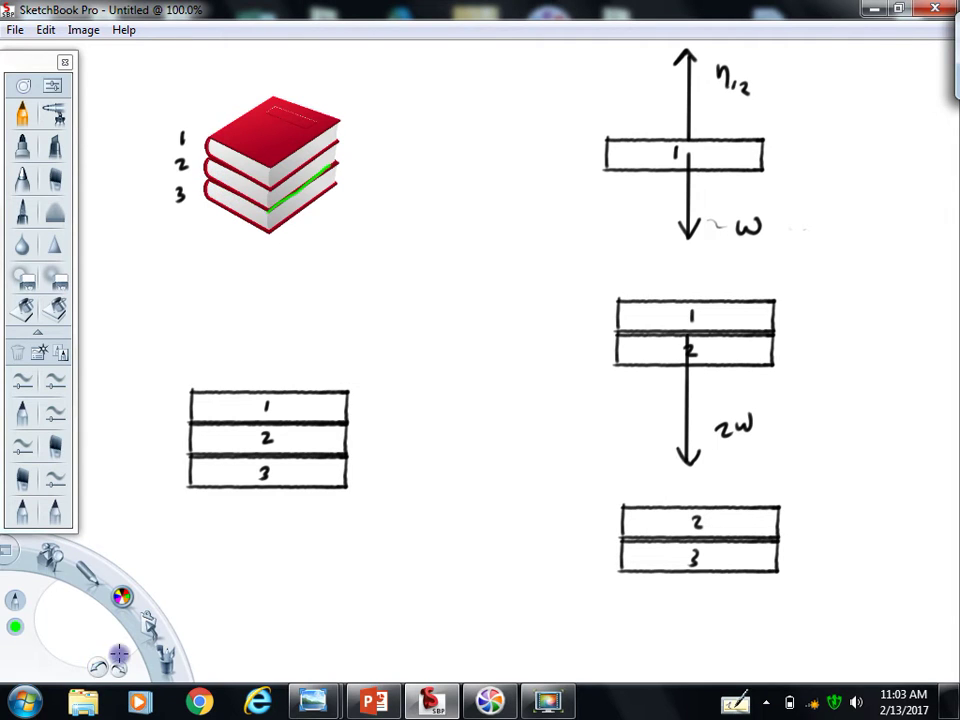
left_click(98, 666)
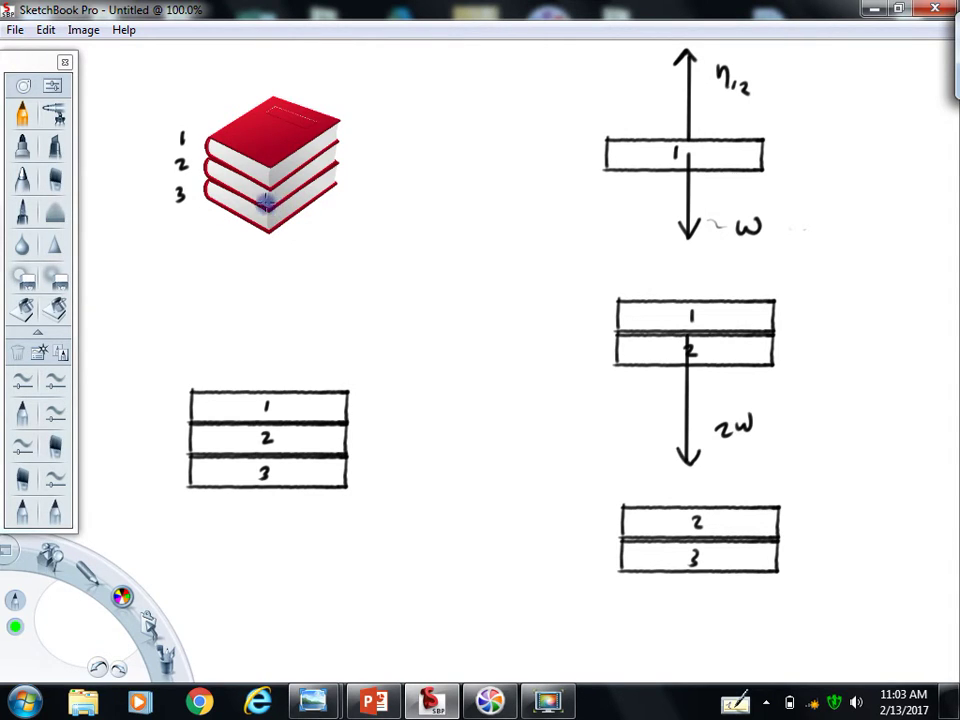
Undo a stray green stroke above blocks 1–2 and switch to Lasso Select
left_click_drag(50, 555, 105, 549)
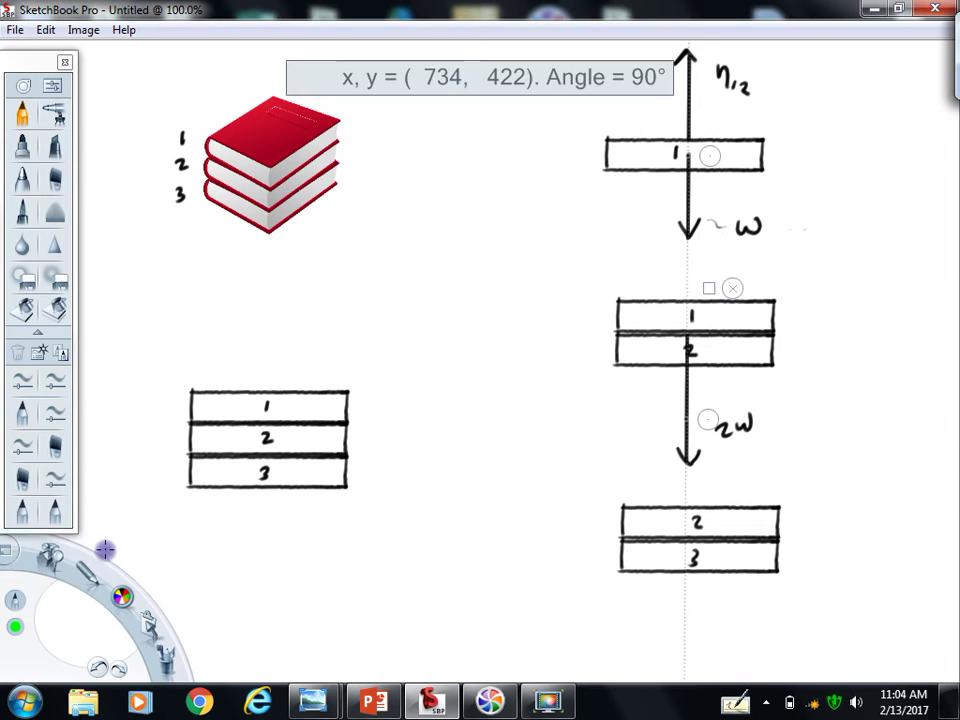
left_click_drag(688, 326, 688, 275)
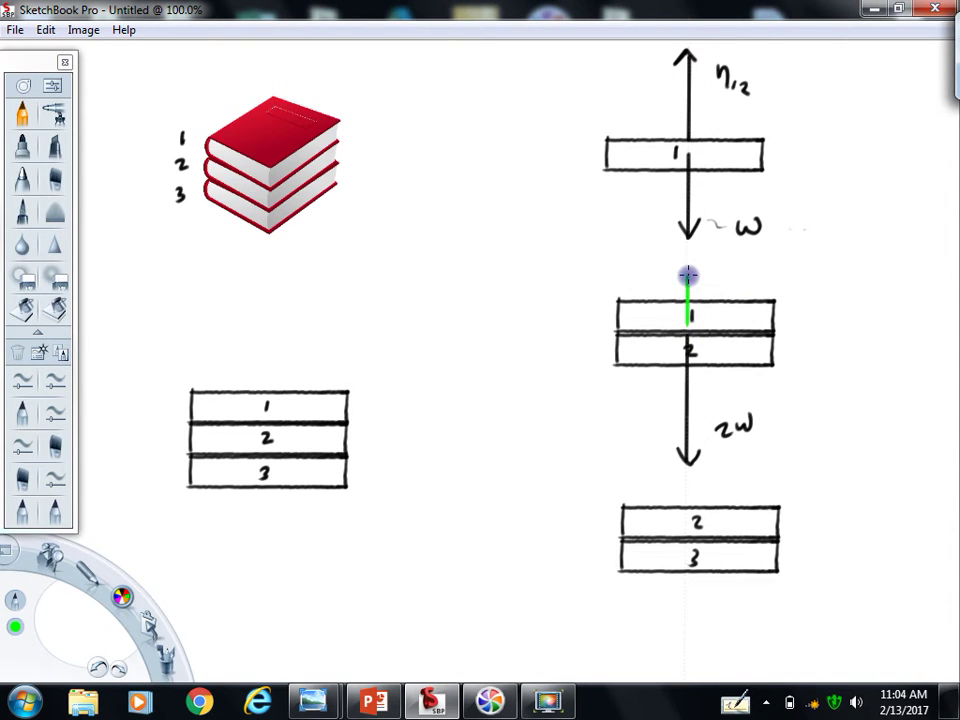
left_click(98, 668)
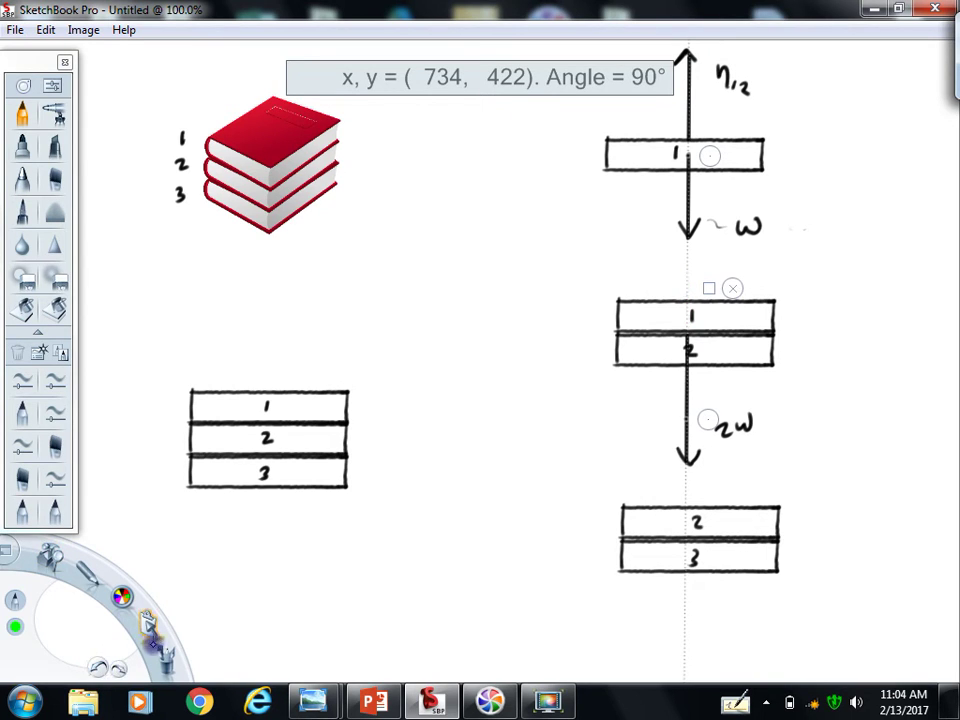
left_click(150, 622)
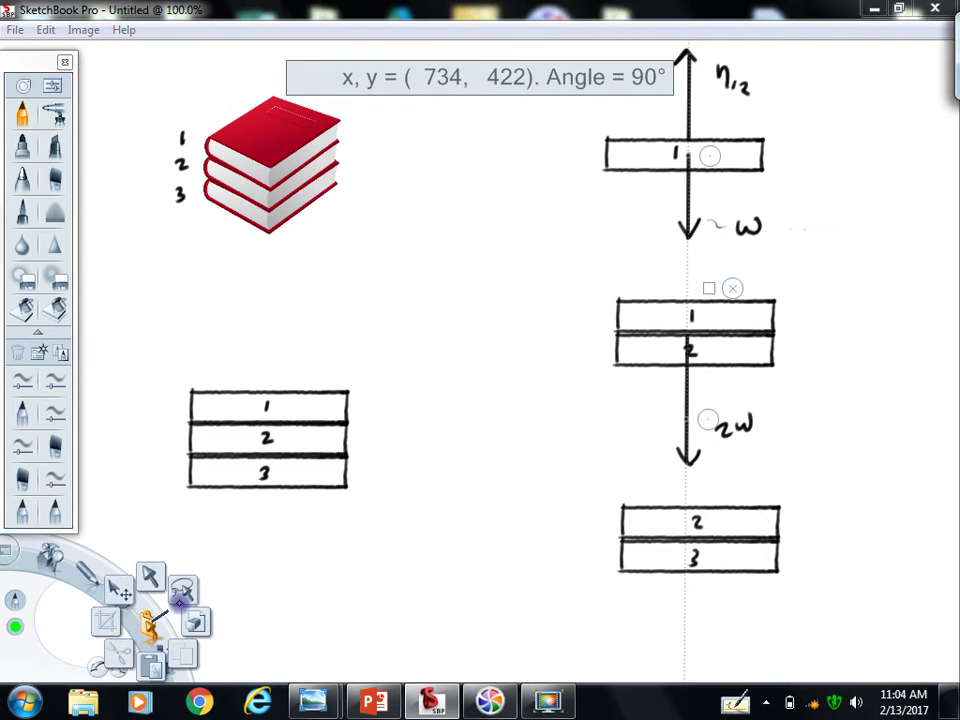
left_click(182, 590)
Lasso the 1–2 block with its 2ω arrow and move them to the left
left_click(733, 288)
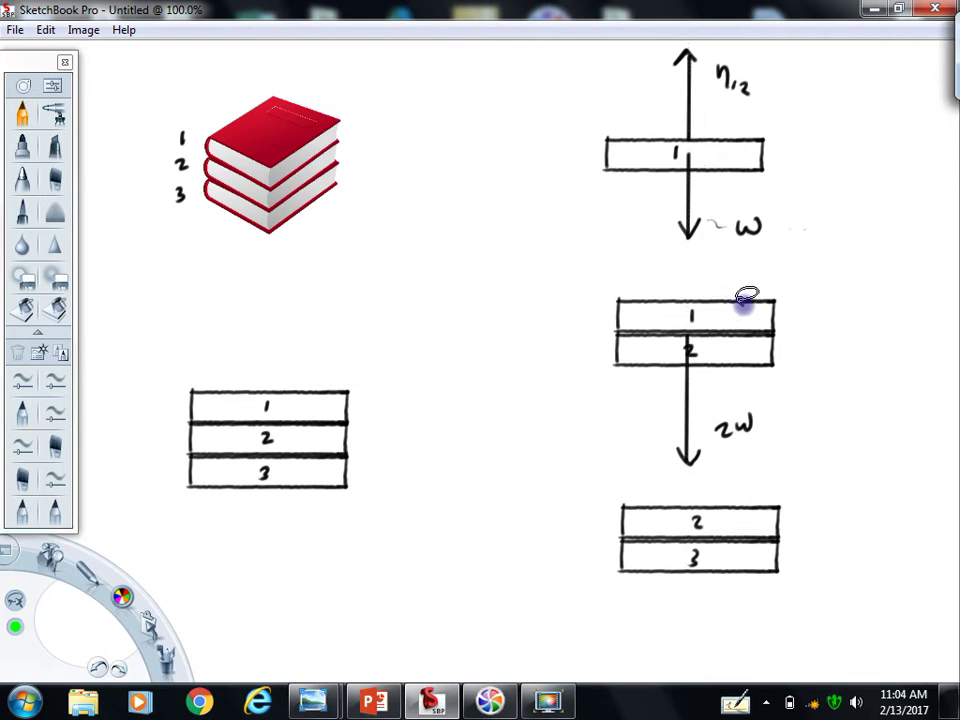
mouse_move(660, 262)
left_mouse_down()
mouse_move(581, 306)
mouse_move(662, 463)
mouse_move(823, 407)
mouse_move(673, 258)
left_mouse_up()
left_click_drag(636, 456, 533, 444)
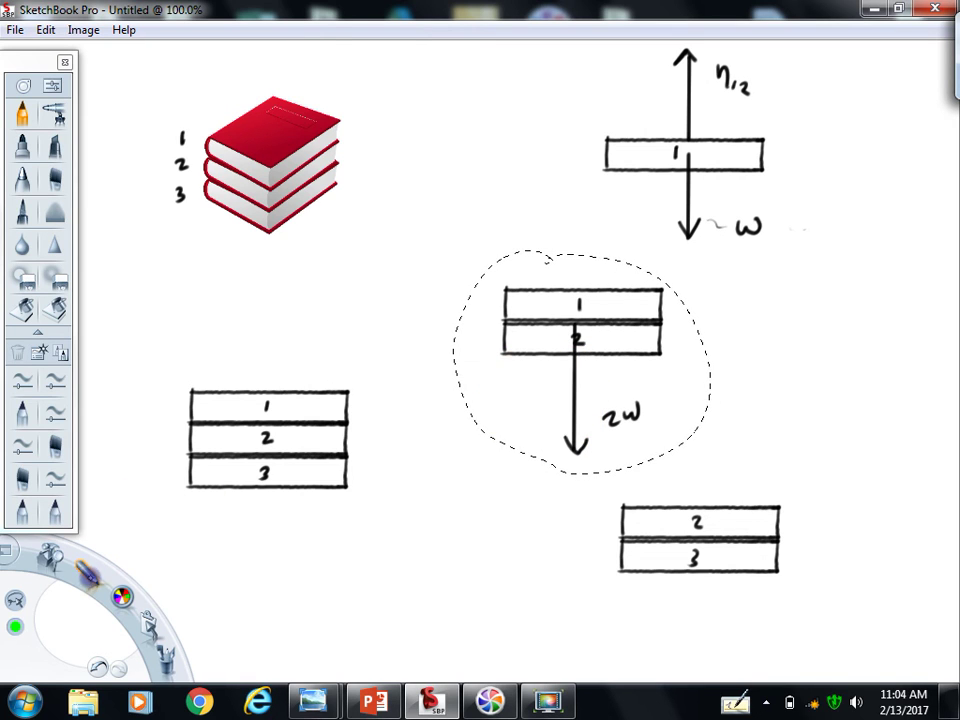
left_click(88, 575)
Draw a black upward arrow labelled n23 from the 1–2 block, plus a green line on its 1–2 boundary
left_click(58, 530)
left_click_drag(50, 553, 95, 566)
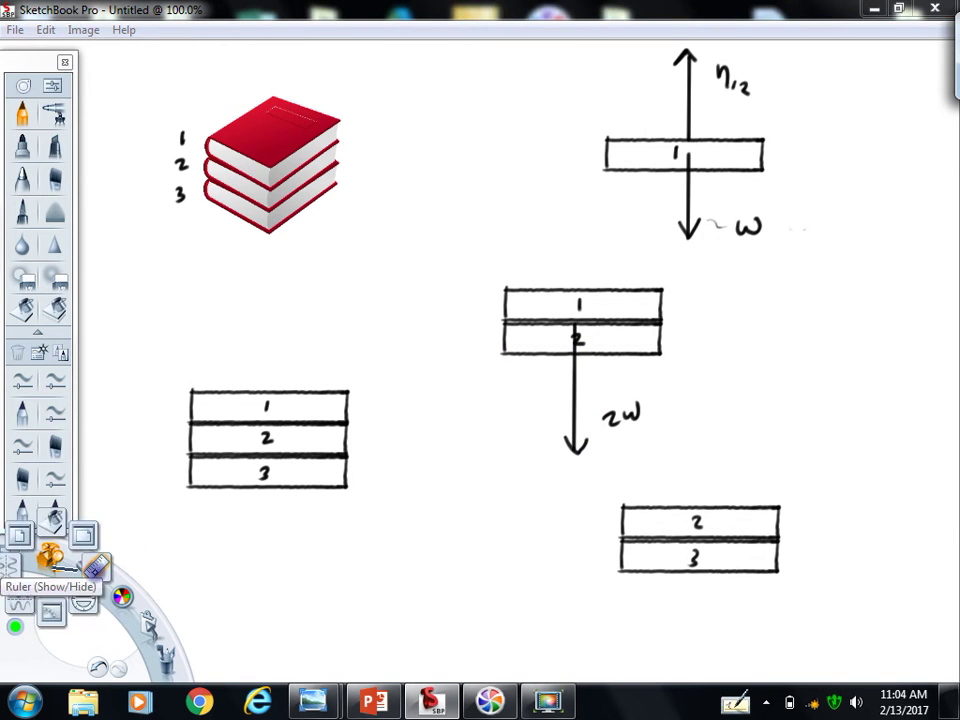
left_click(95, 566)
left_click_drag(713, 285, 608, 296)
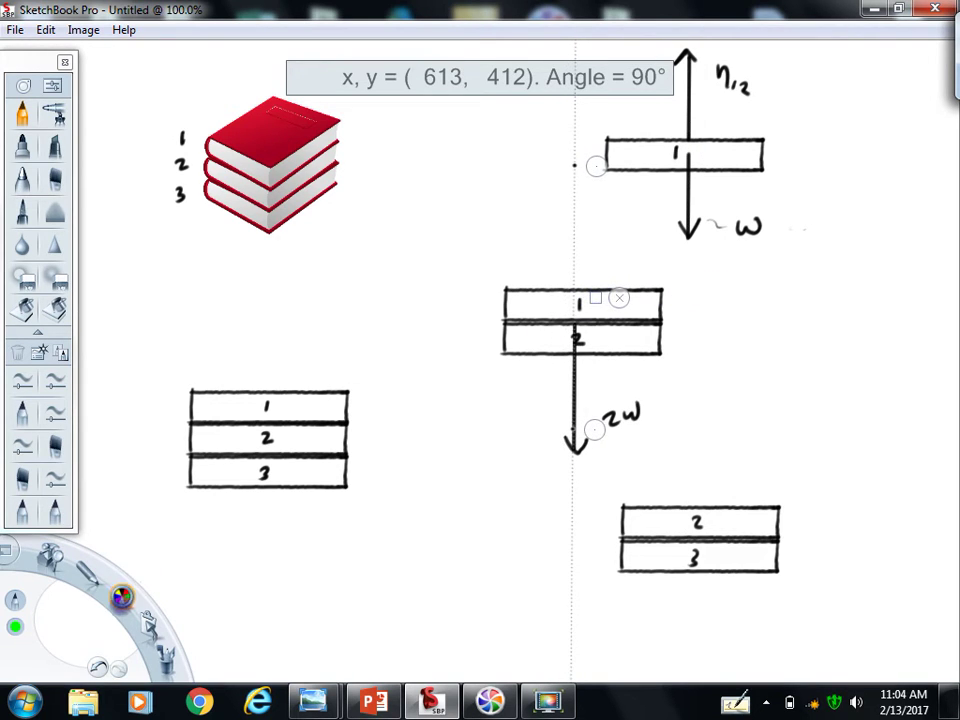
left_click_drag(121, 597, 122, 559)
mouse_move(574, 309)
left_mouse_down()
mouse_move(583, 180)
mouse_move(588, 192)
left_mouse_up()
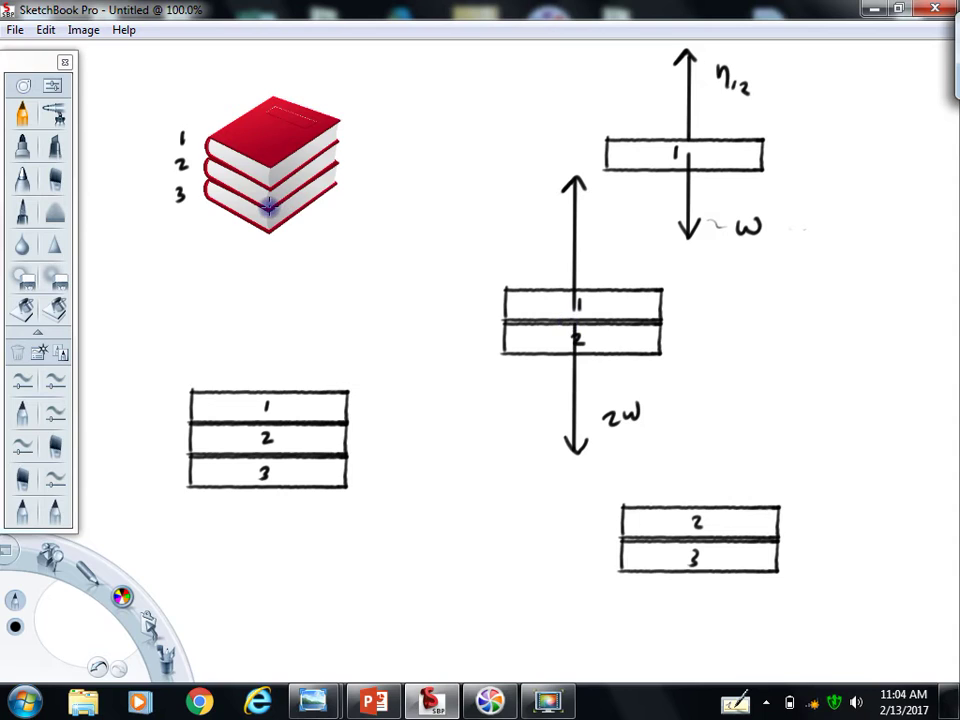
left_click_drag(577, 241, 636, 248)
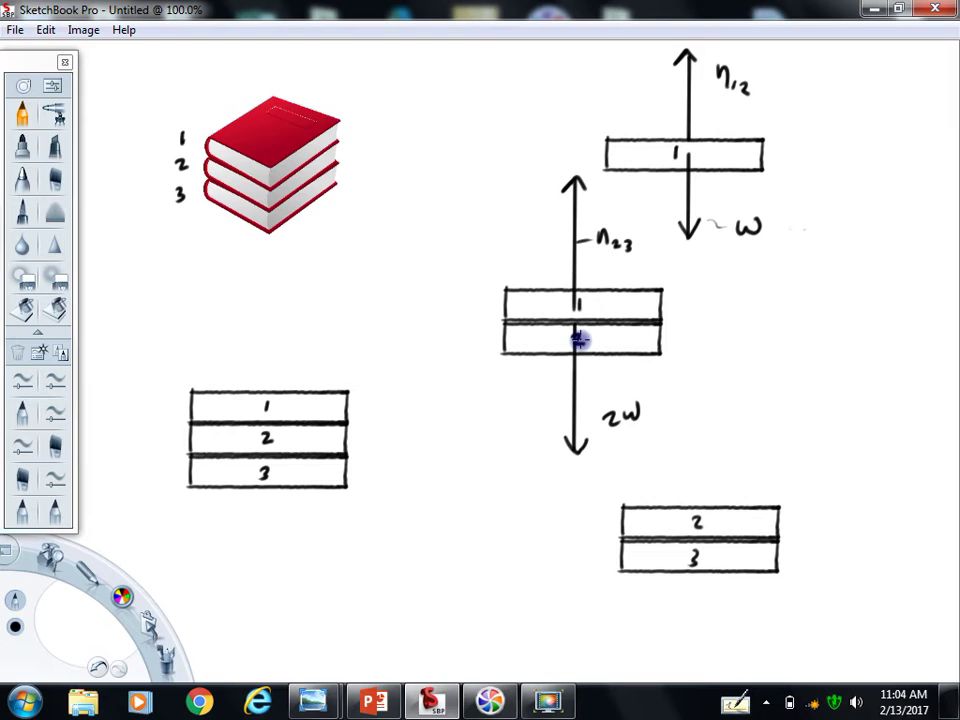
left_click_drag(121, 597, 81, 589)
left_click_drag(505, 321, 662, 319)
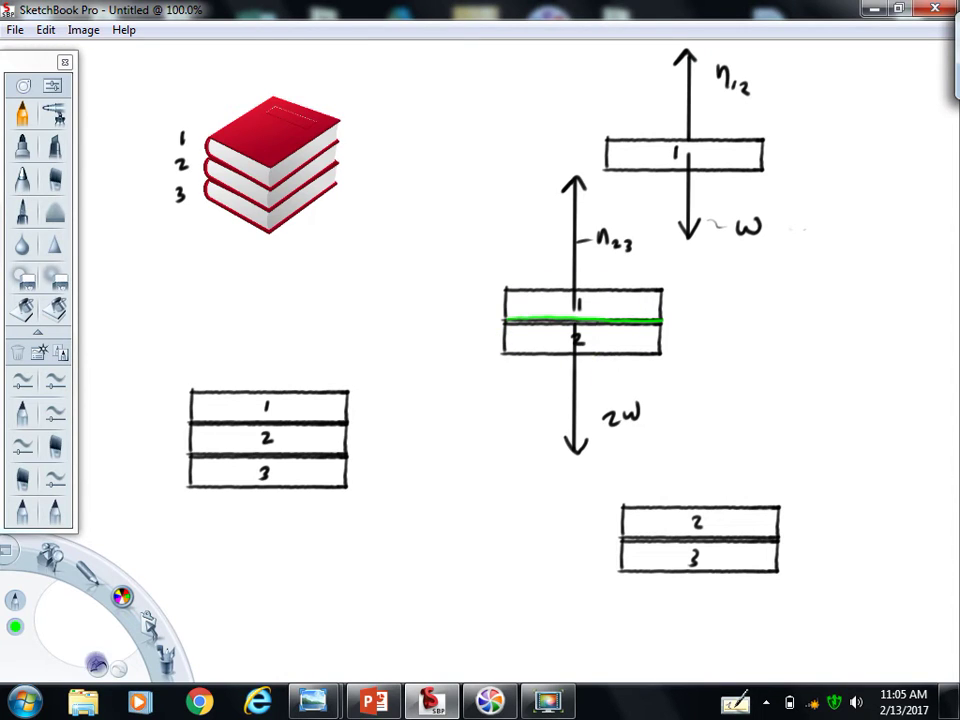
Undo the green boundary line and the trial green arrow strokes on the 1–2 block
left_click(97, 668)
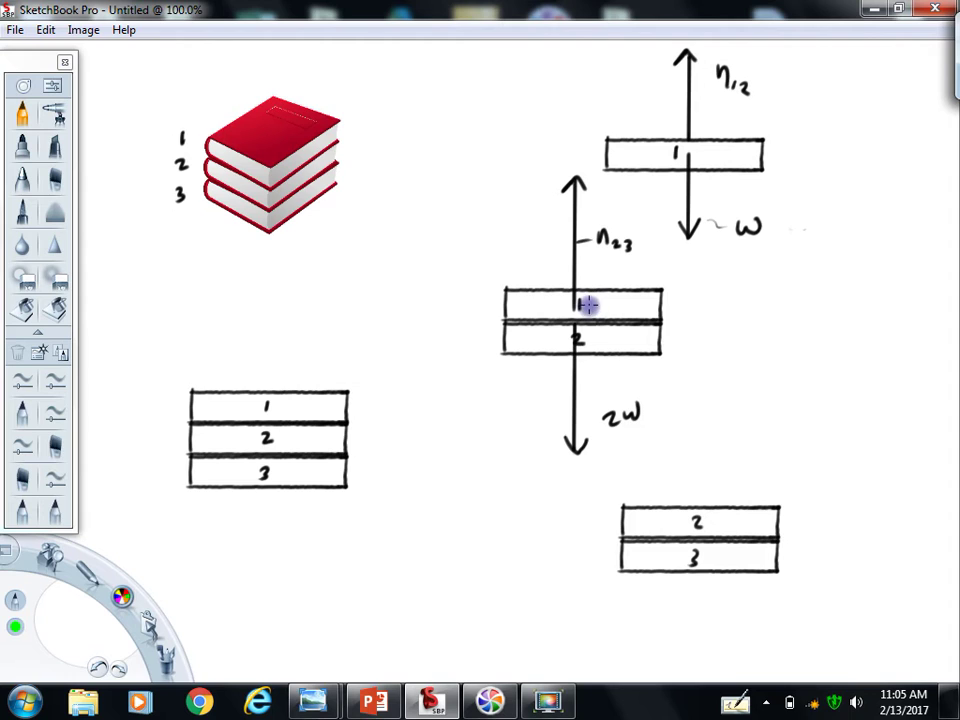
mouse_move(590, 302)
left_mouse_down()
mouse_move(590, 267)
mouse_move(597, 277)
left_mouse_up()
mouse_move(588, 344)
left_mouse_down()
mouse_move(587, 372)
mouse_move(598, 326)
mouse_move(579, 279)
left_mouse_up()
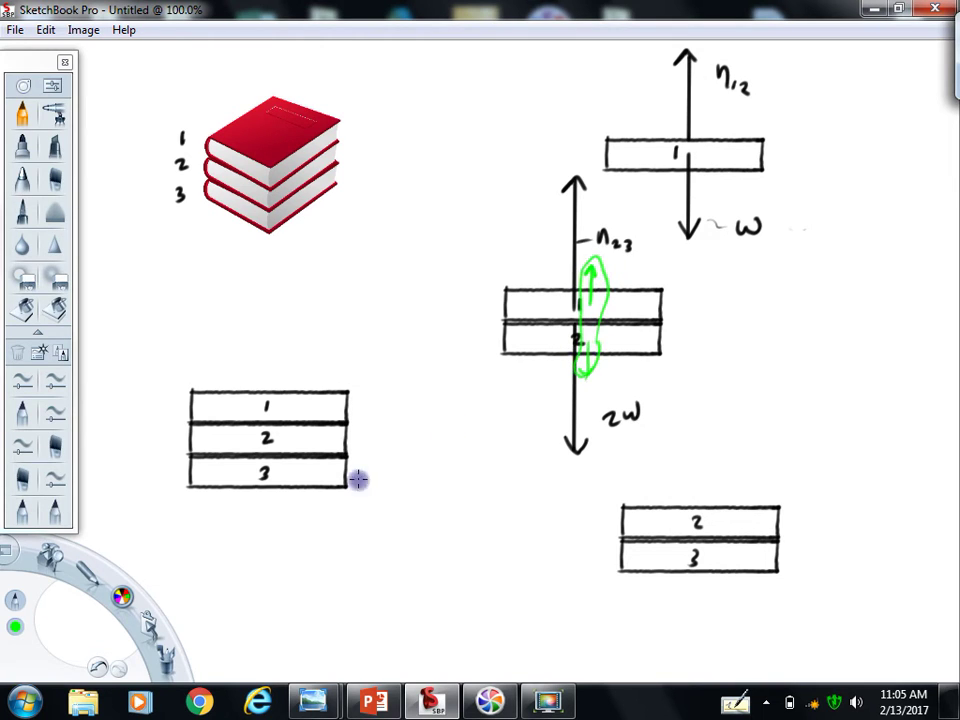
left_click(96, 667)
left_click(96, 667)
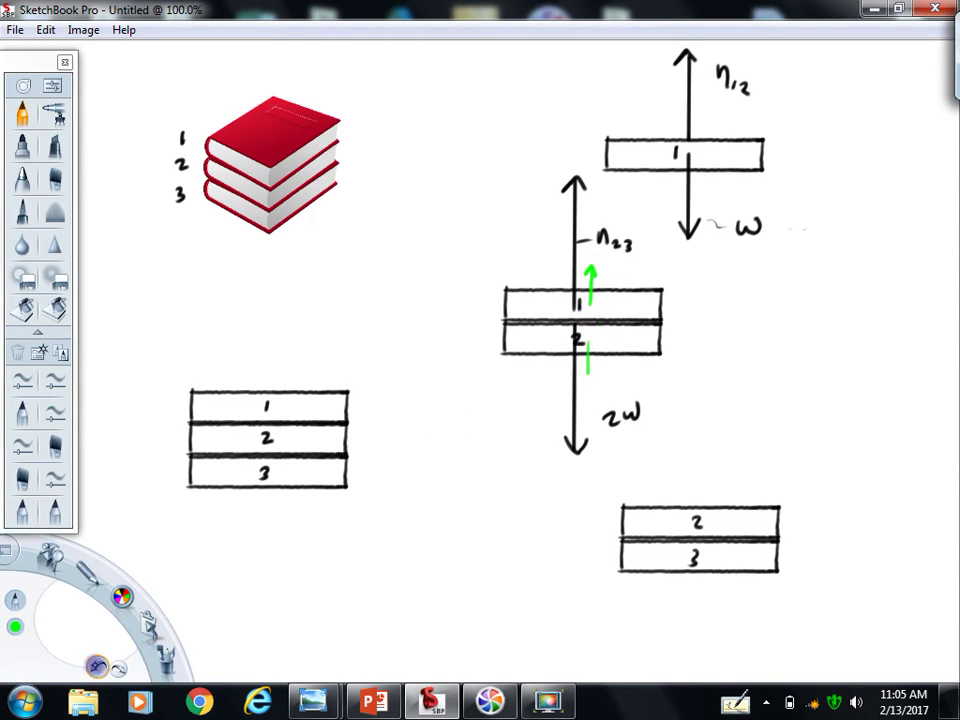
left_click(96, 667)
left_click(96, 667)
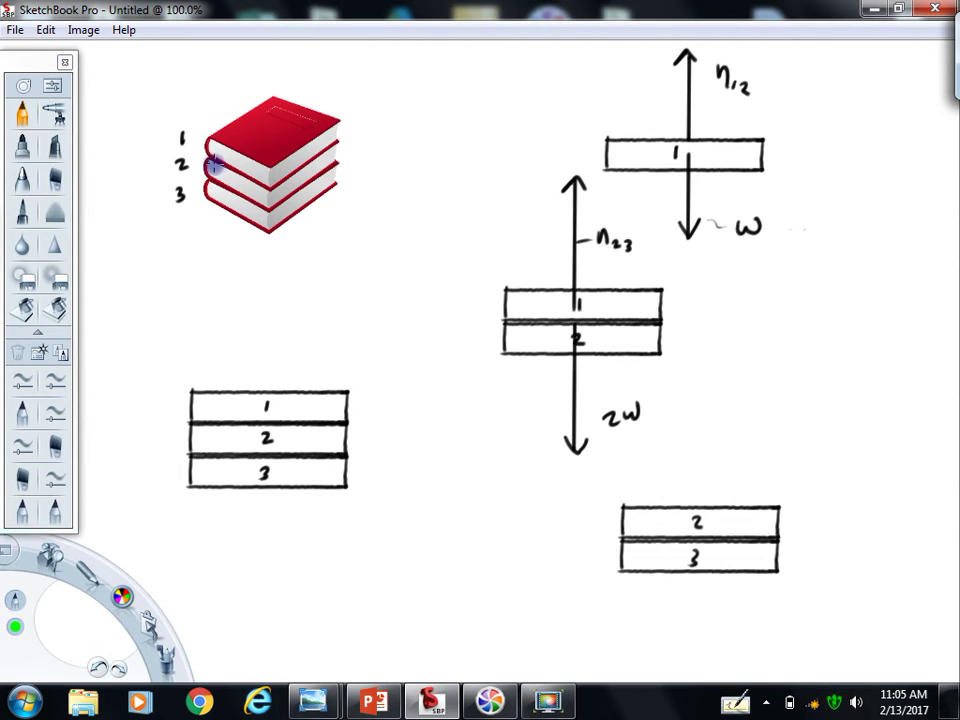
Undo trial green loops on the books and position the ruler above the 2–3 diagram
mouse_move(213, 168)
left_mouse_down()
mouse_move(240, 184)
mouse_move(336, 145)
left_mouse_up()
mouse_move(240, 180)
left_mouse_down()
mouse_move(199, 165)
mouse_move(242, 234)
mouse_move(339, 198)
mouse_move(333, 142)
mouse_move(322, 150)
left_mouse_up()
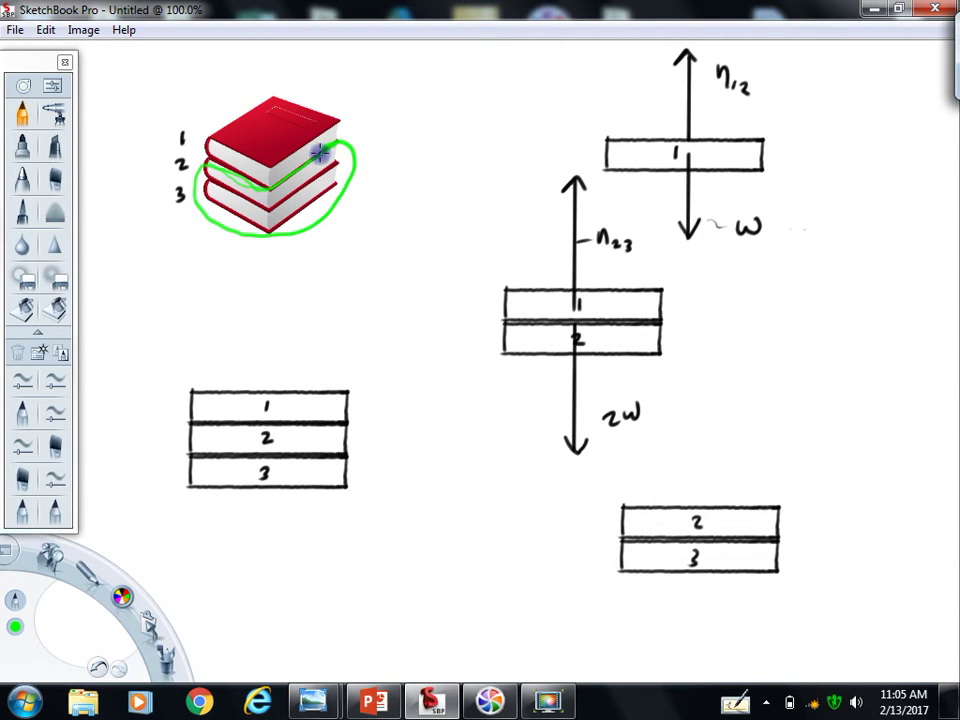
key("ctrl+z")
key("ctrl+z")
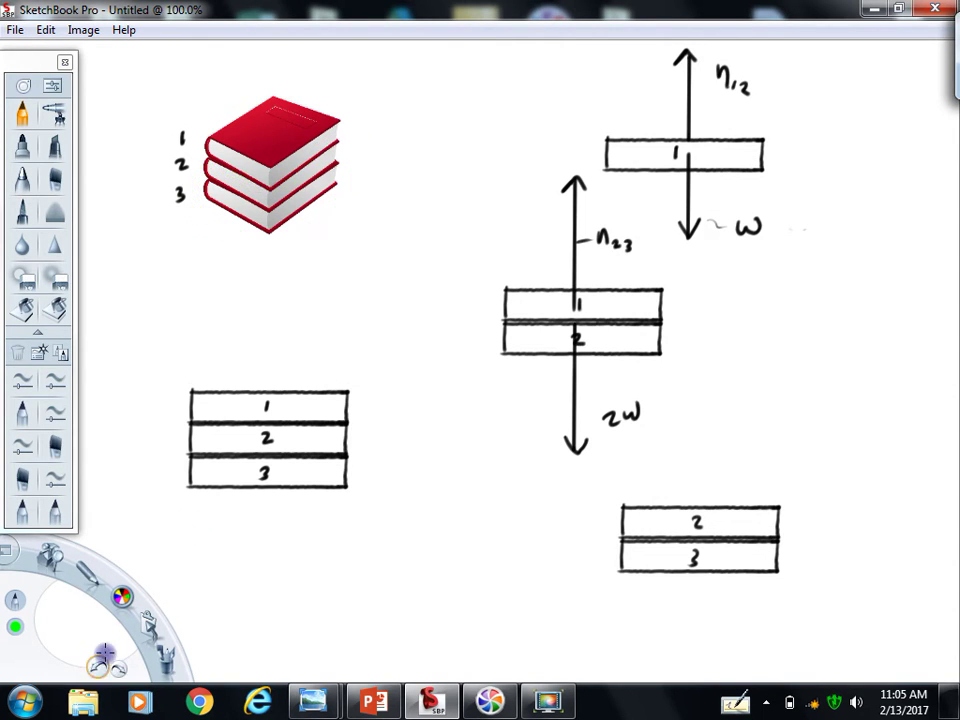
left_click(50, 555)
left_click(93, 554)
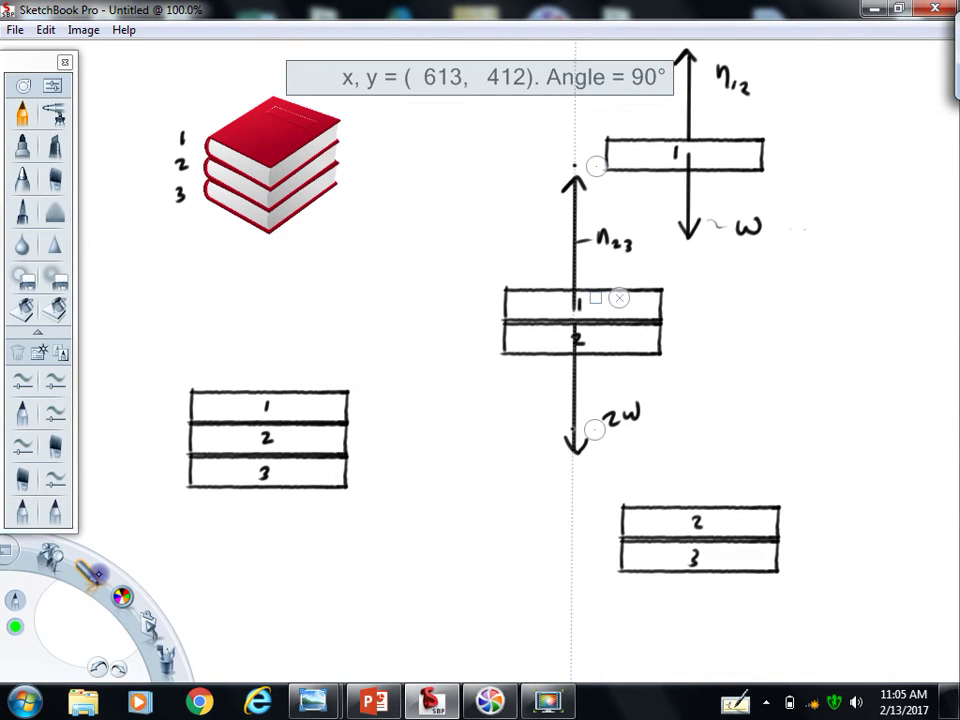
left_click_drag(593, 296, 719, 537)
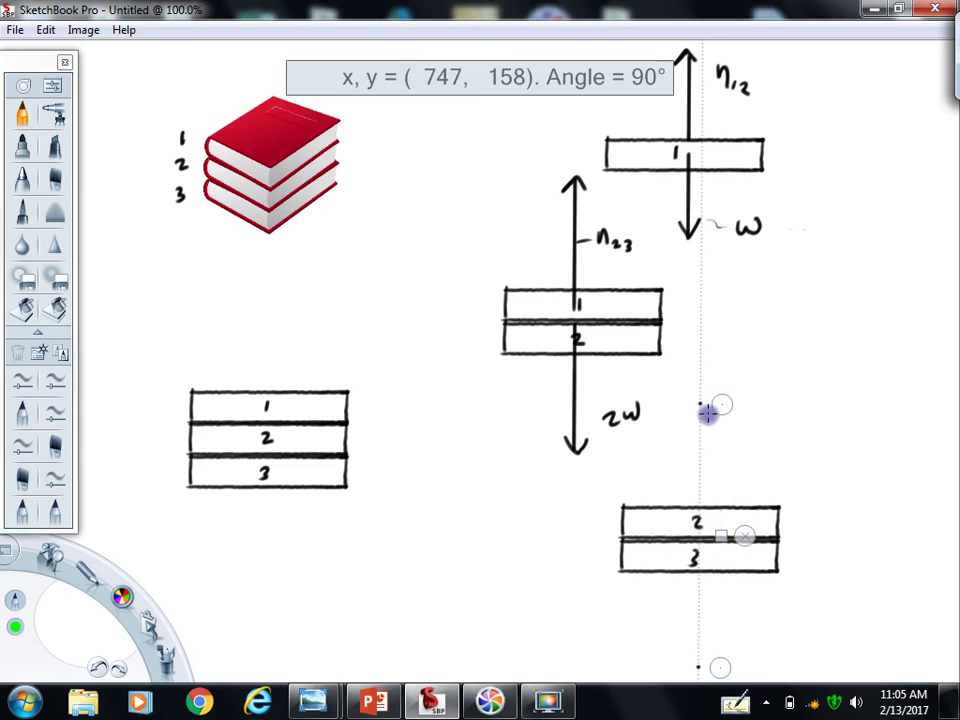
left_click_drag(699, 394, 699, 450)
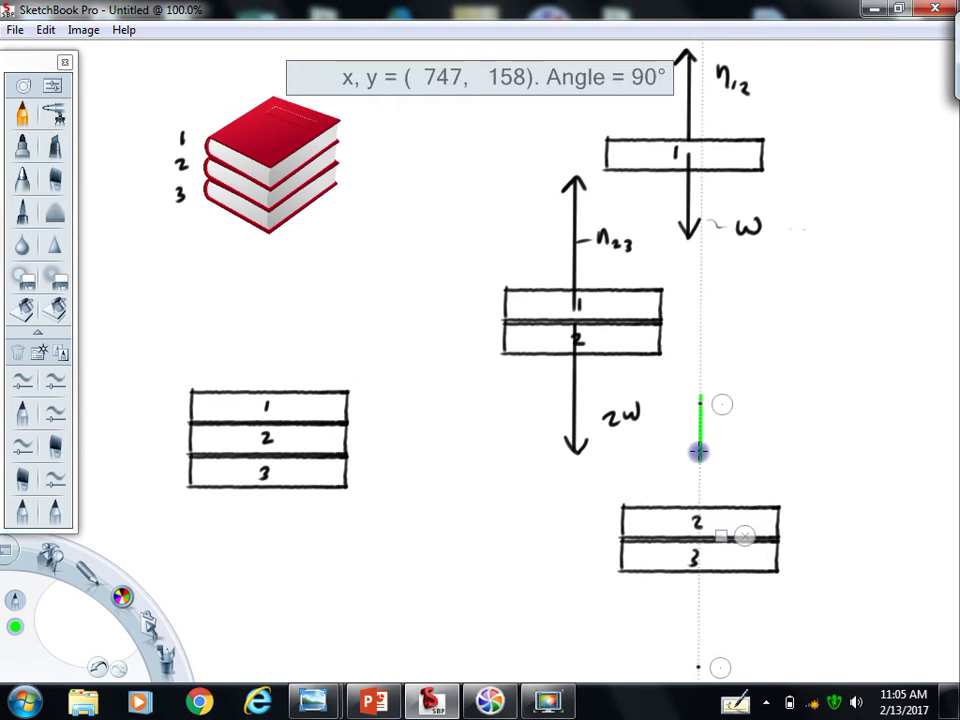
key("ctrl+z")
Draw a black downward arrow onto block 2 of the 2–3 diagram, labelled 2ω
left_click(15, 626)
left_click(122, 557)
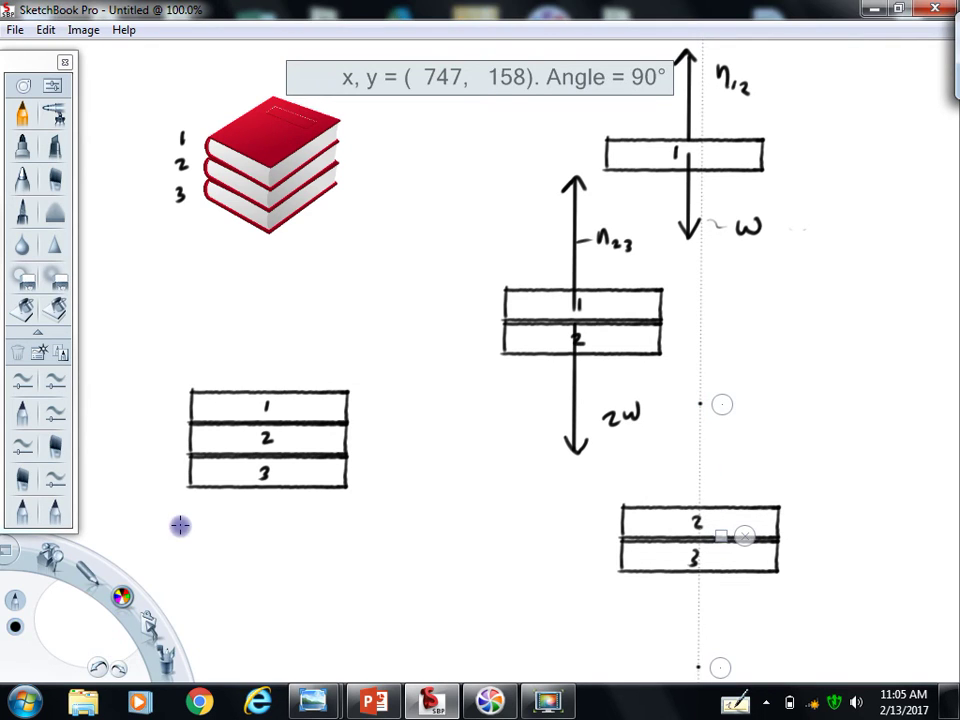
mouse_move(700, 389)
left_mouse_down()
mouse_move(694, 489)
mouse_move(741, 514)
mouse_move(701, 495)
mouse_move(696, 508)
mouse_move(713, 488)
left_mouse_up()
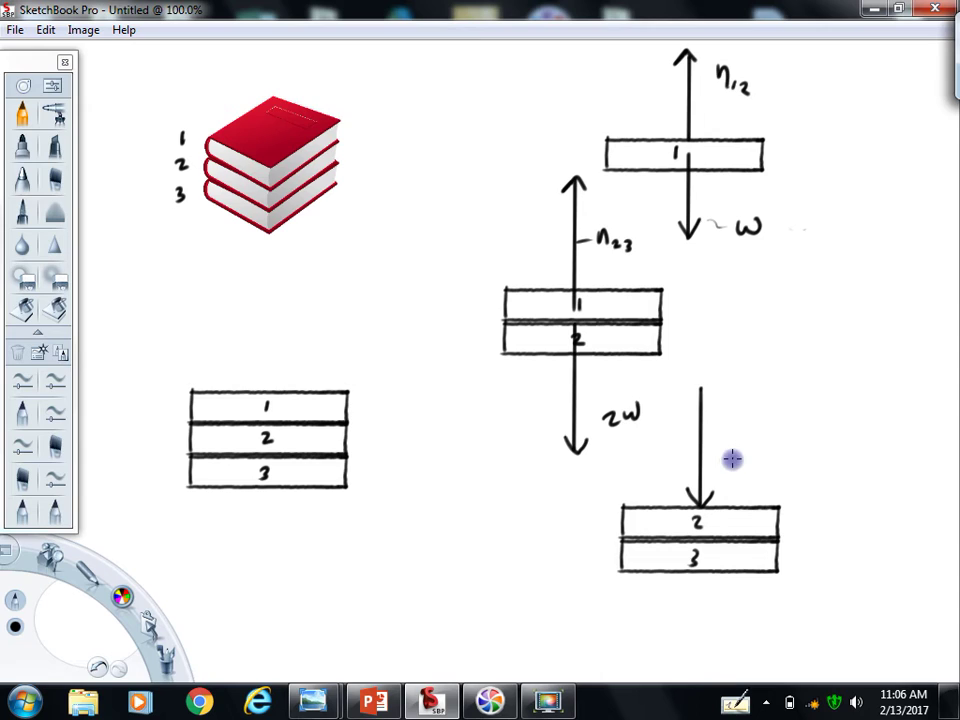
mouse_move(732, 458)
left_mouse_down()
mouse_move(746, 476)
mouse_move(774, 466)
left_mouse_up()
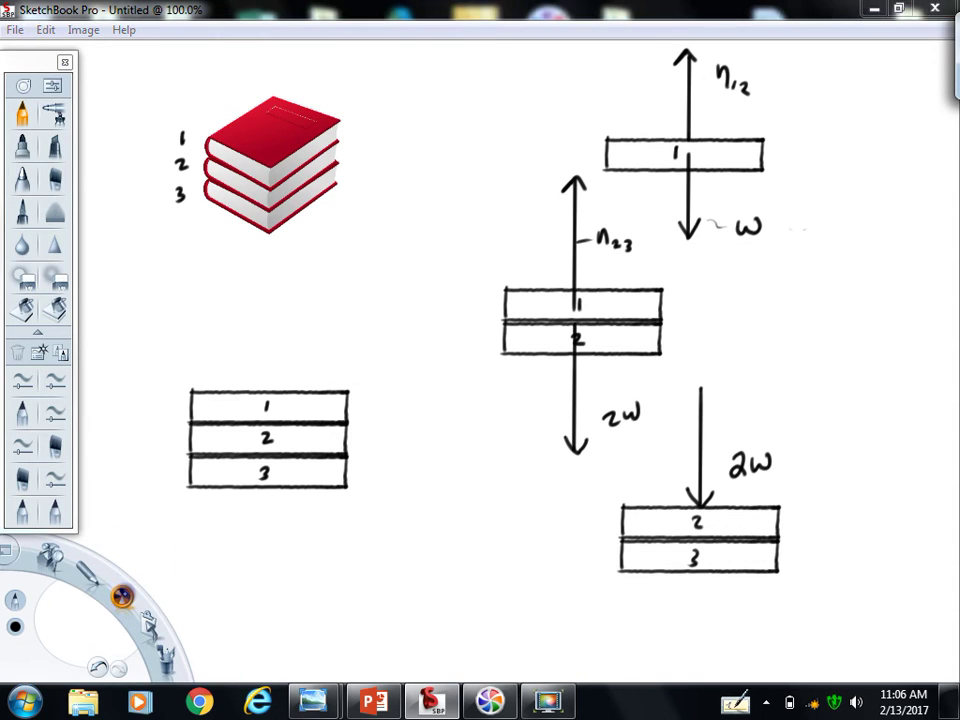
left_click_drag(122, 596, 79, 591)
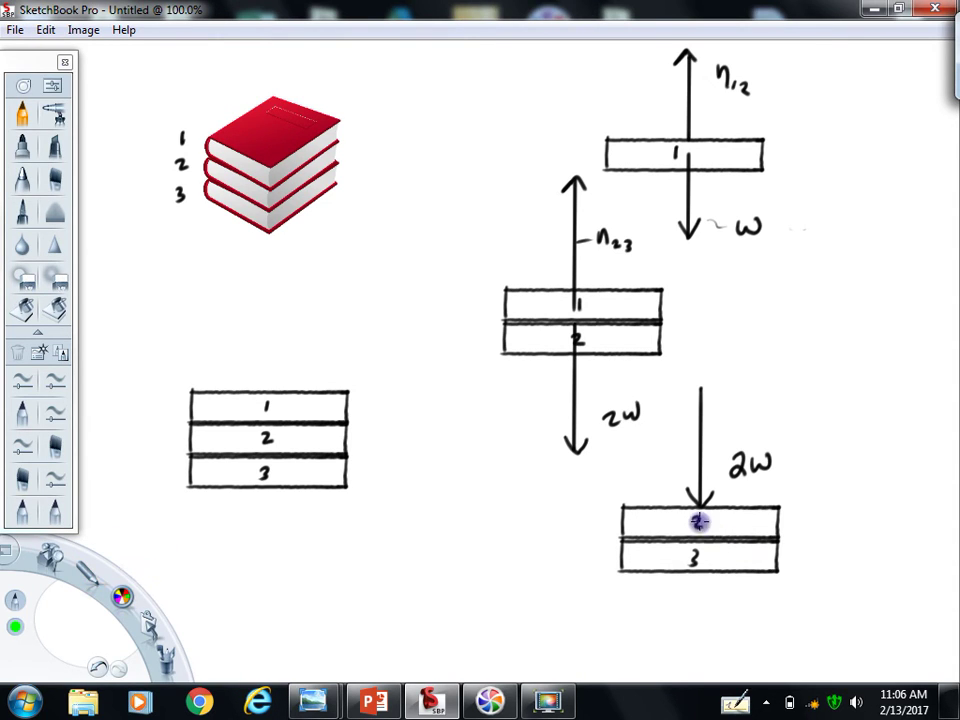
Undo a green trace of the stack's bottom edge, then draw and undo a black line under block 3
mouse_move(202, 200)
left_mouse_down()
mouse_move(266, 234)
mouse_move(333, 180)
left_mouse_up()
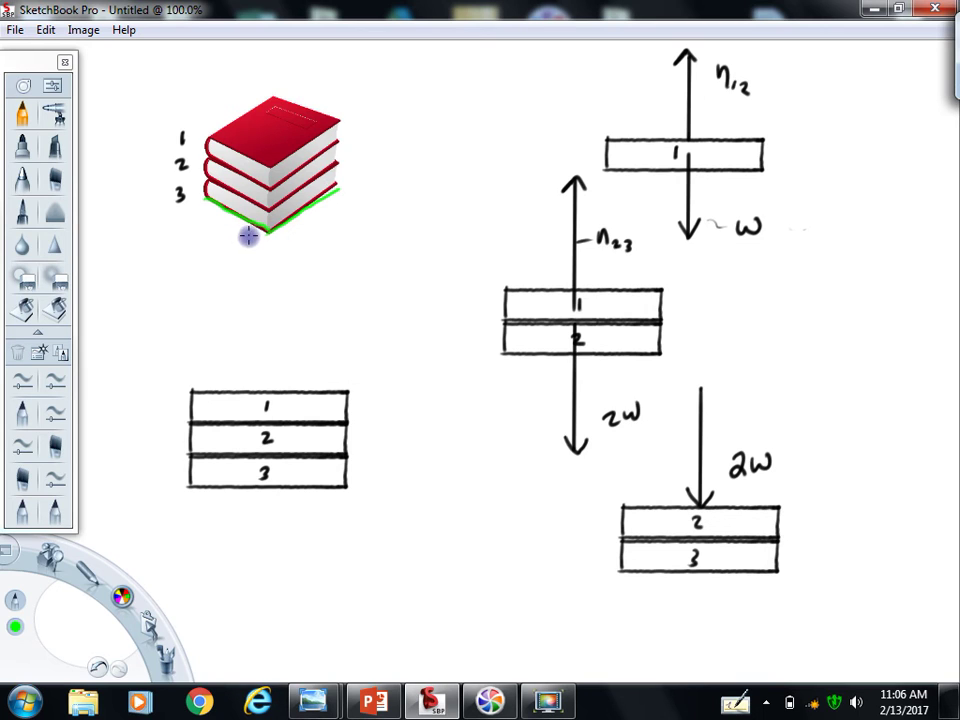
left_click(97, 665)
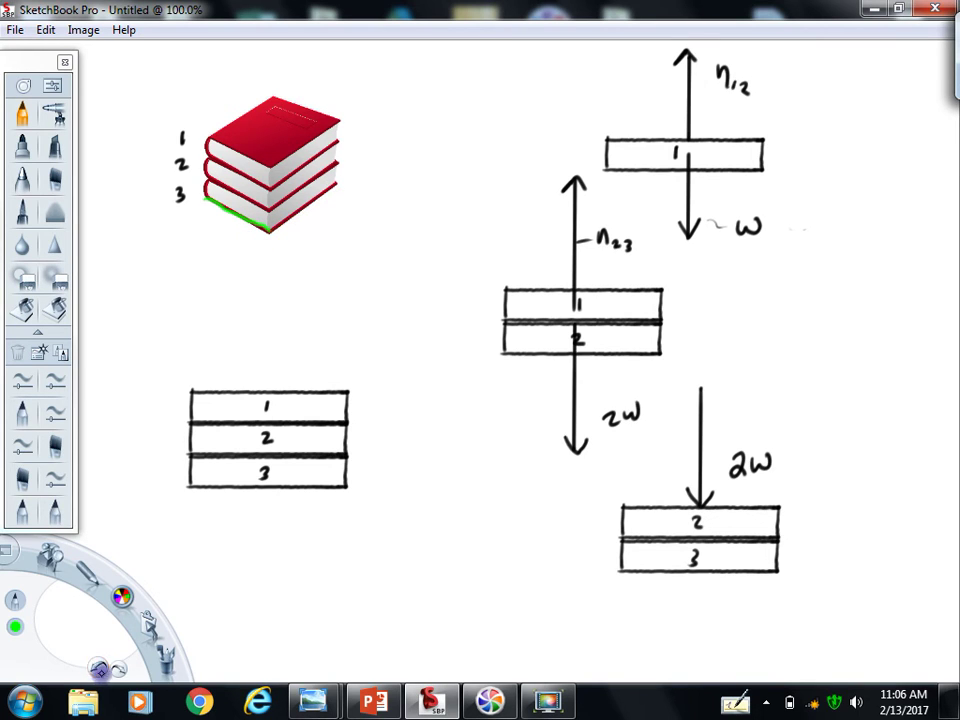
left_click_drag(122, 597, 119, 546)
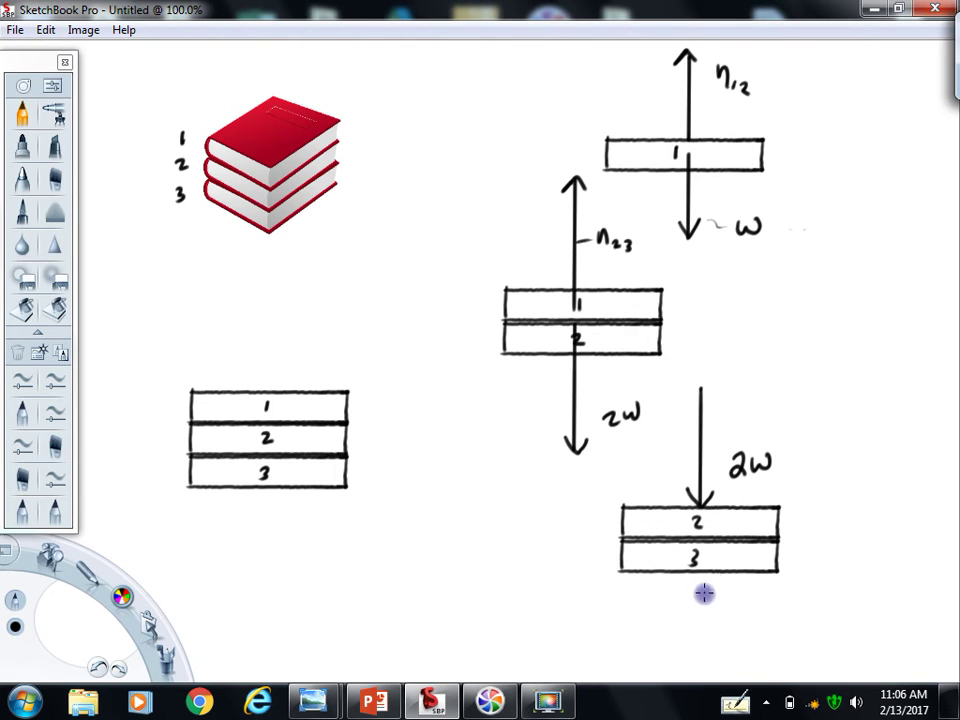
left_click_drag(624, 575, 770, 577)
left_click(100, 667)
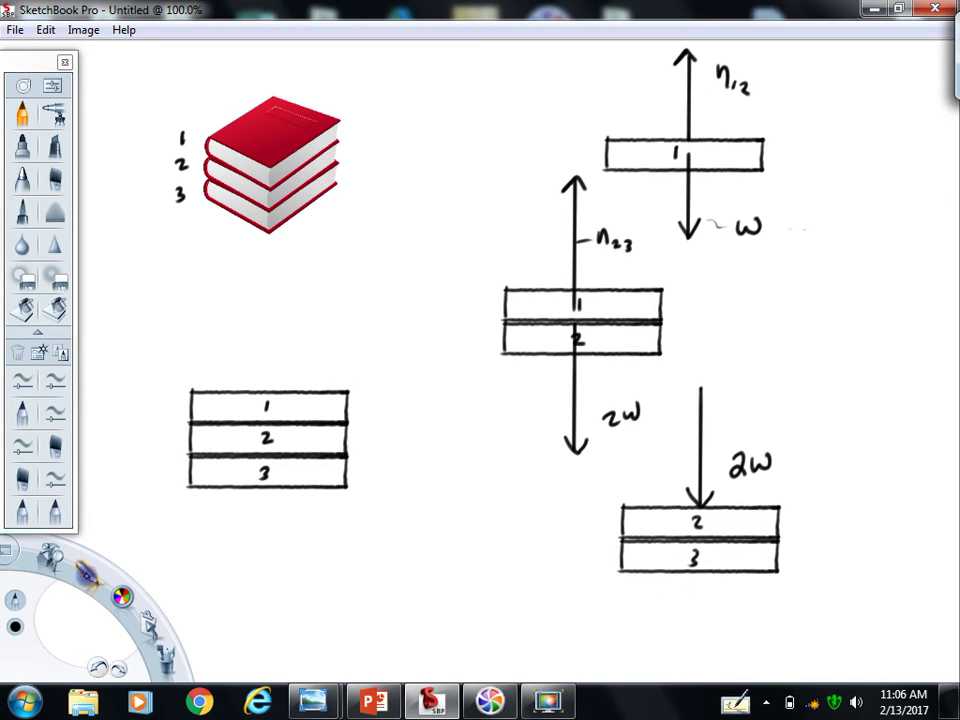
Use the ruler to draw an upward arrow beneath block 3 and label it n3T
mouse_move(50, 558)
left_click(96, 563)
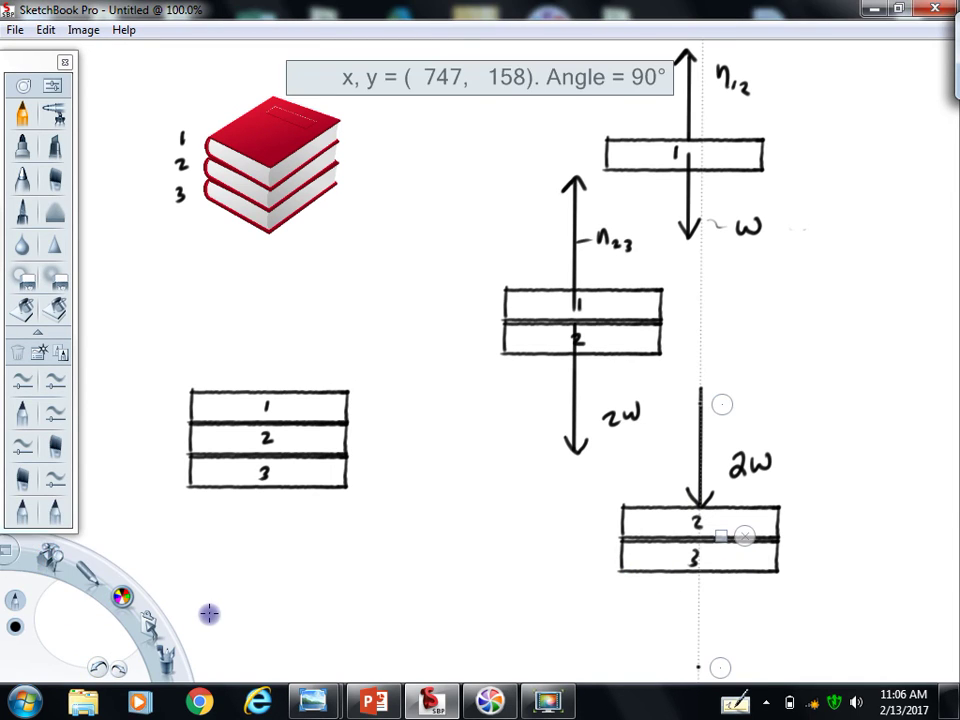
mouse_move(699, 671)
left_mouse_down()
mouse_move(692, 577)
mouse_move(752, 612)
left_mouse_up()
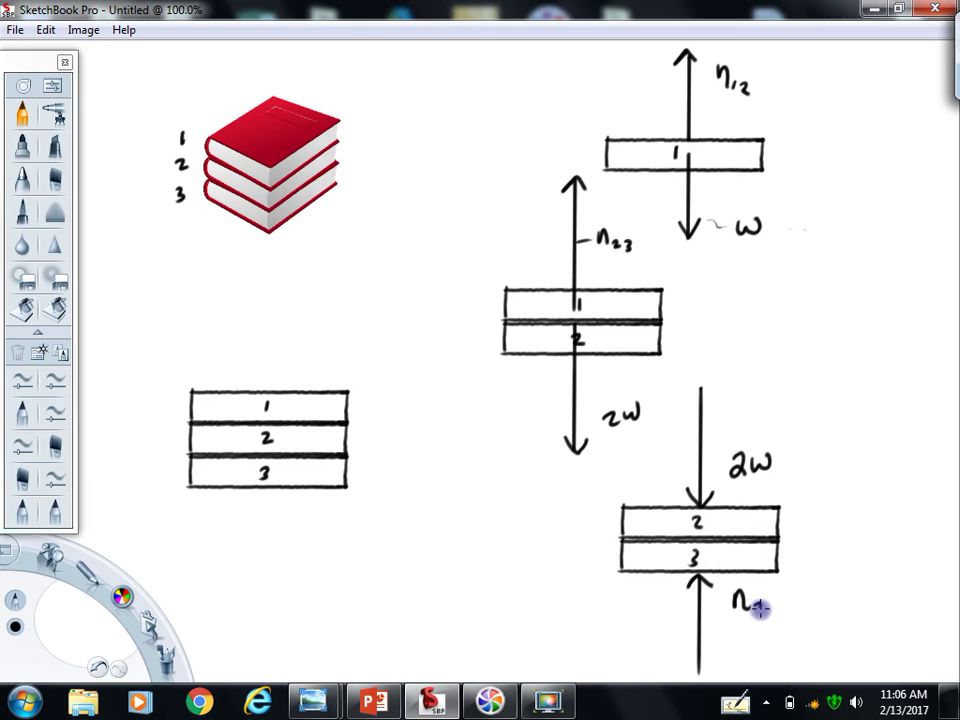
left_click_drag(762, 603, 780, 609)
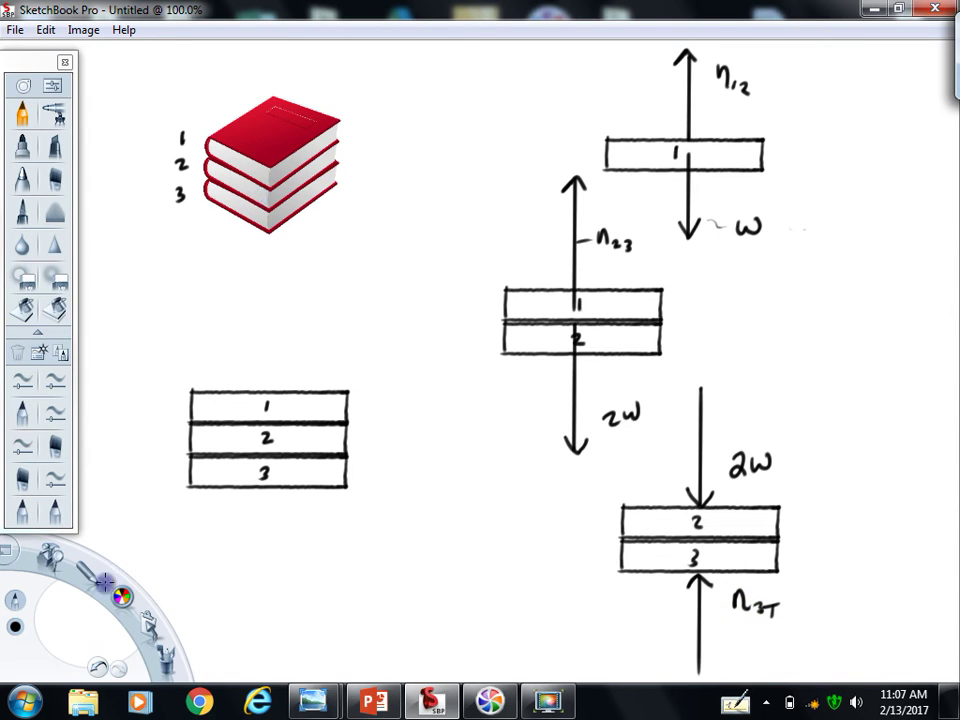
Highlight the boundary between blocks 2 and 3 in green, then undo it
left_click_drag(121, 597, 79, 604)
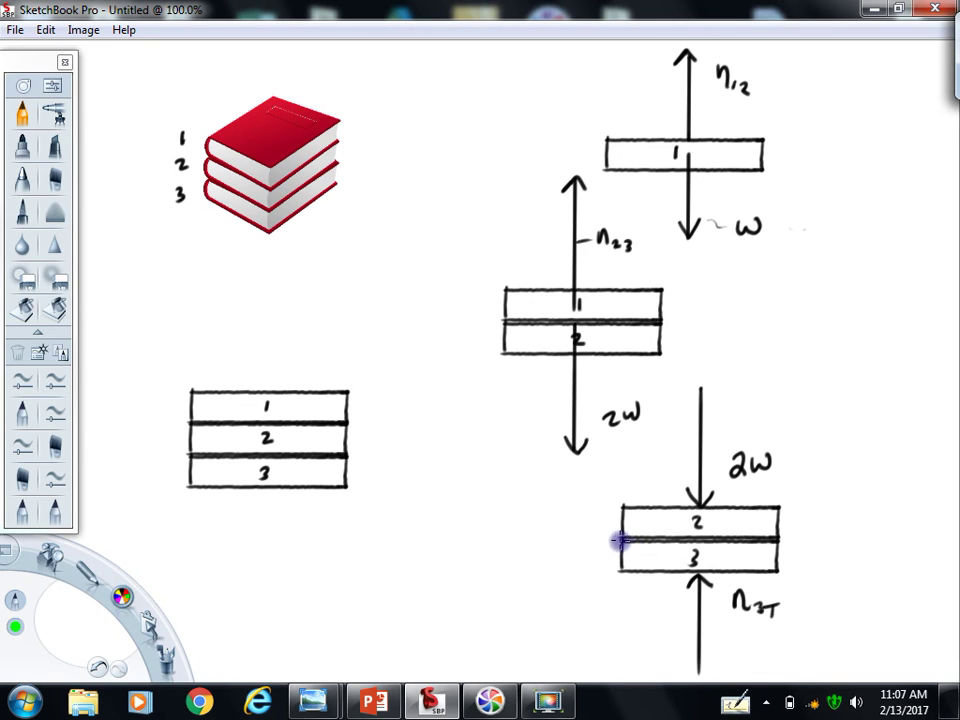
left_click_drag(620, 539, 781, 538)
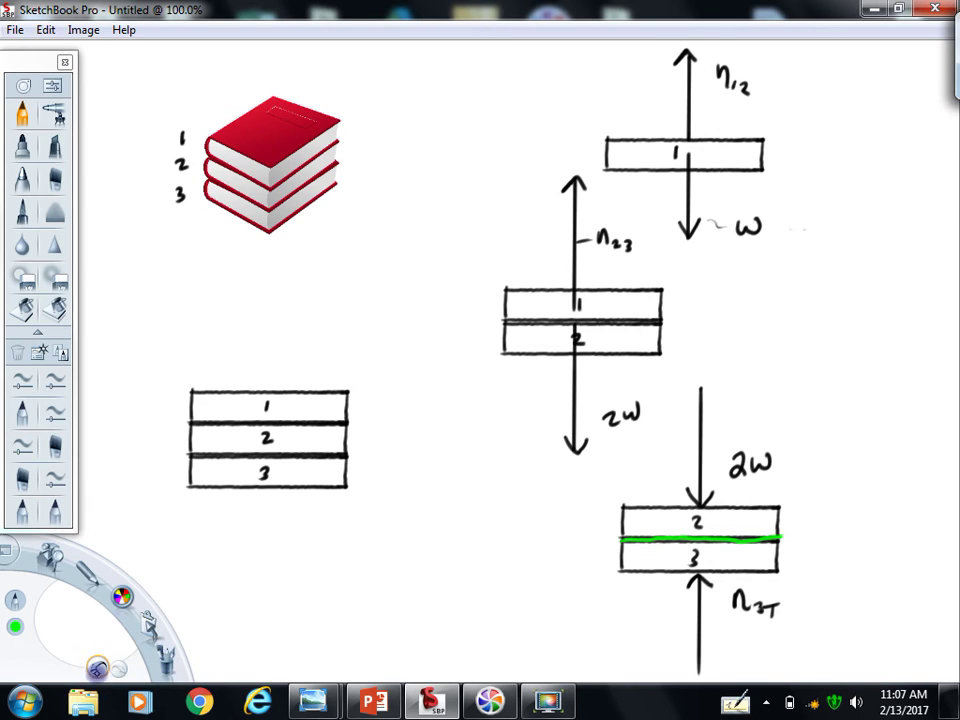
left_click(98, 667)
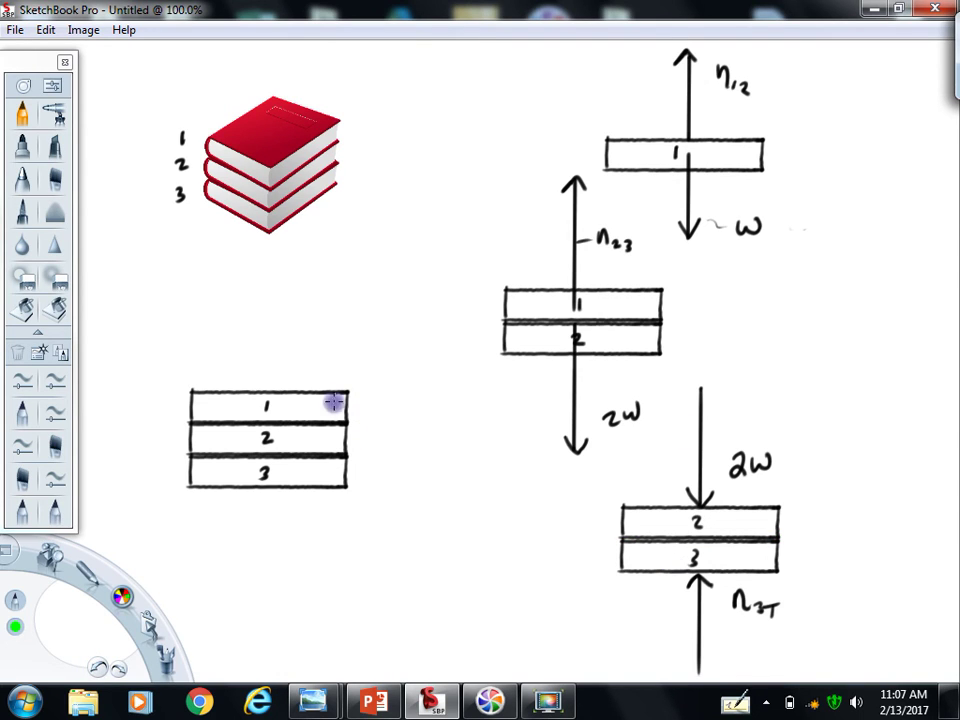
Remove the green circle and position the ruler guide over the three-block stack
mouse_move(208, 210)
left_mouse_down()
mouse_move(257, 227)
mouse_move(349, 176)
mouse_move(289, 90)
mouse_move(190, 178)
left_mouse_up()
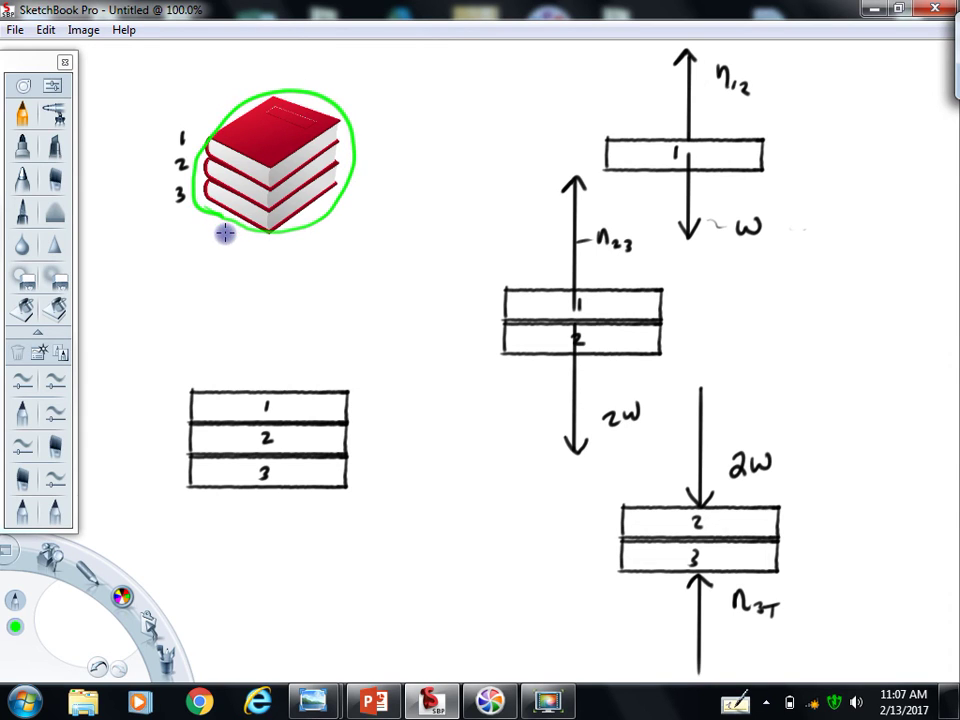
left_click(118, 666)
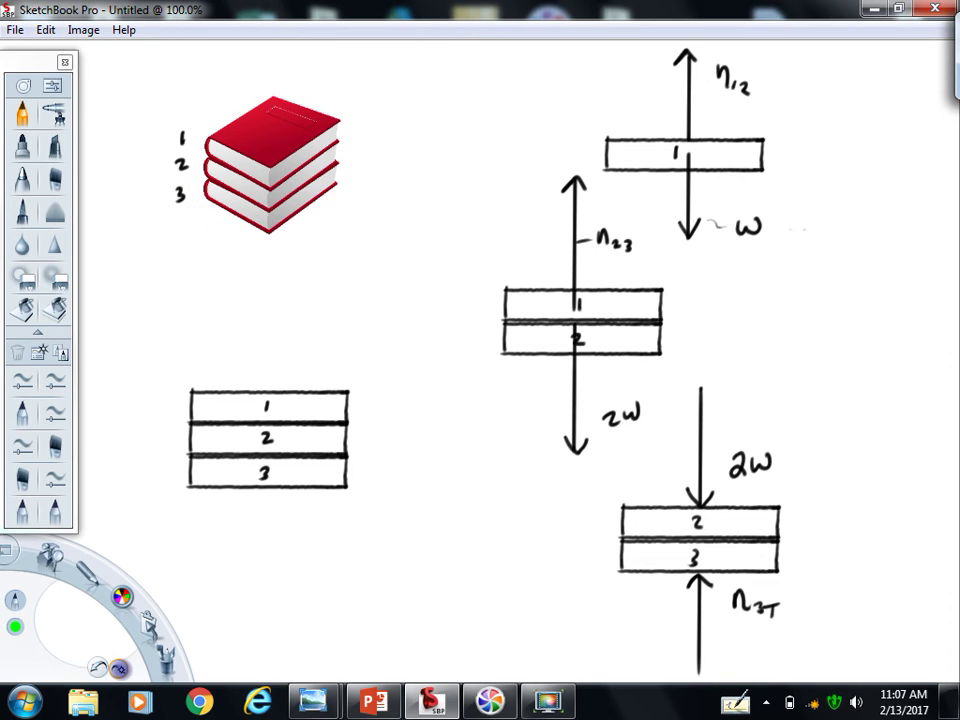
left_click_drag(50, 555, 83, 572)
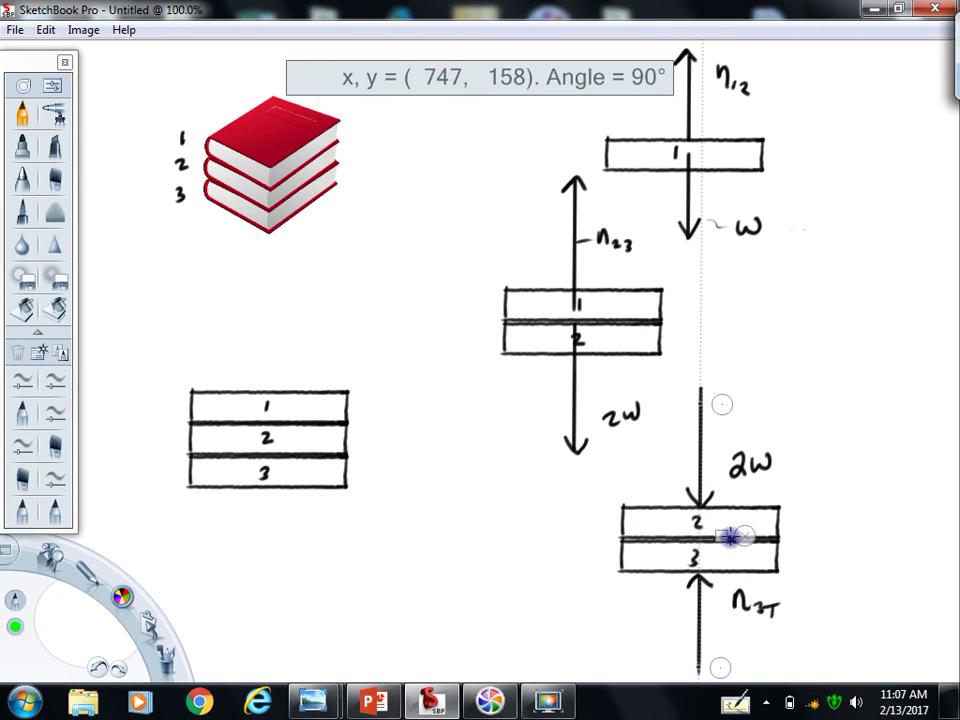
left_click_drag(722, 535, 283, 524)
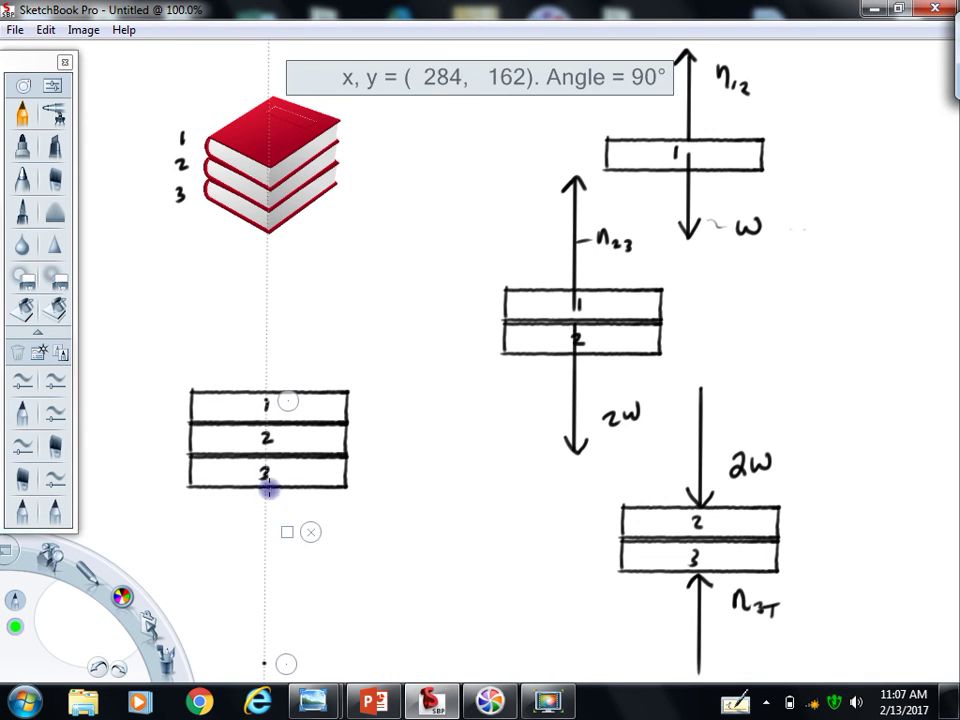
Draw a black downward arrow below the 1–3 stack and label it 3w
left_click_drag(266, 446, 259, 549)
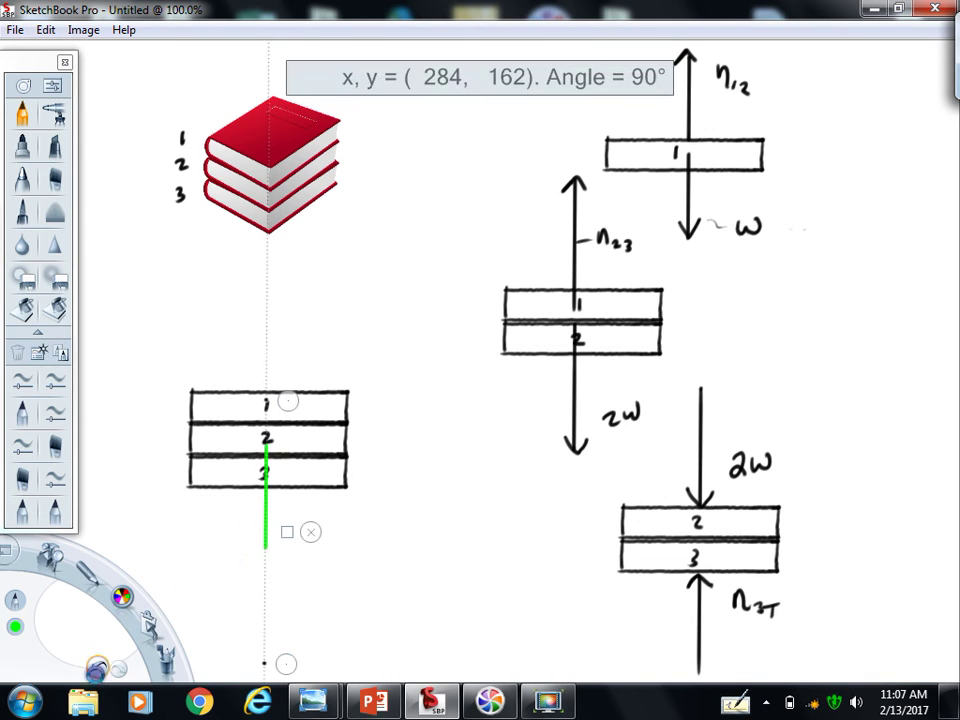
key("ctrl+z")
mouse_move(121, 596)
left_click(118, 558)
mouse_move(266, 428)
left_mouse_down()
mouse_move(250, 606)
mouse_move(266, 612)
mouse_move(283, 591)
left_mouse_up()
left_click(311, 532)
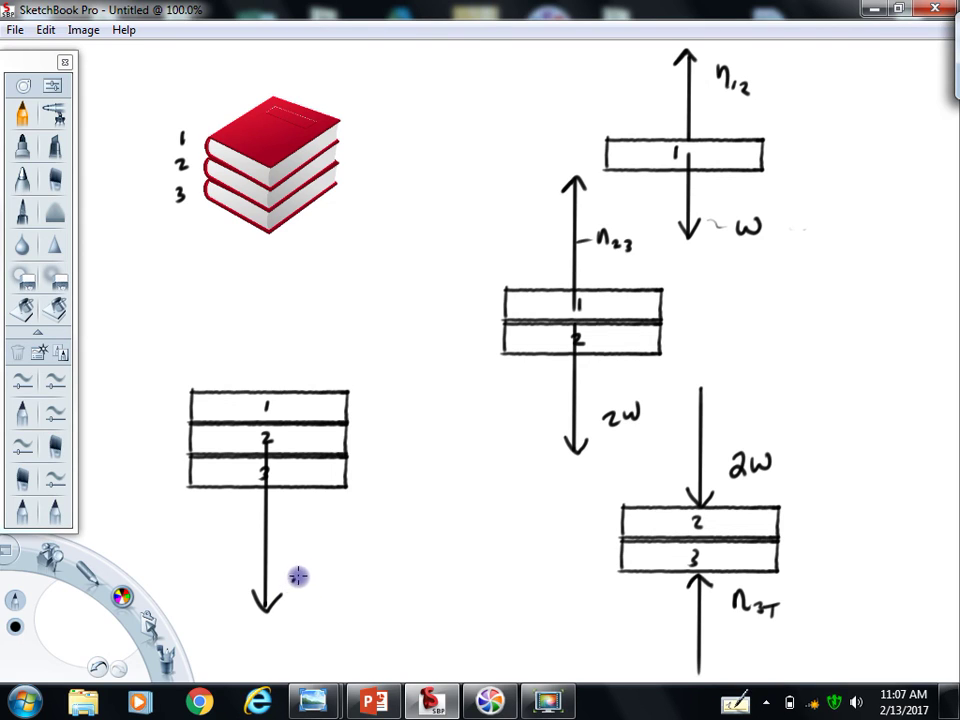
mouse_move(297, 575)
left_mouse_down()
mouse_move(302, 588)
mouse_move(332, 566)
left_mouse_up()
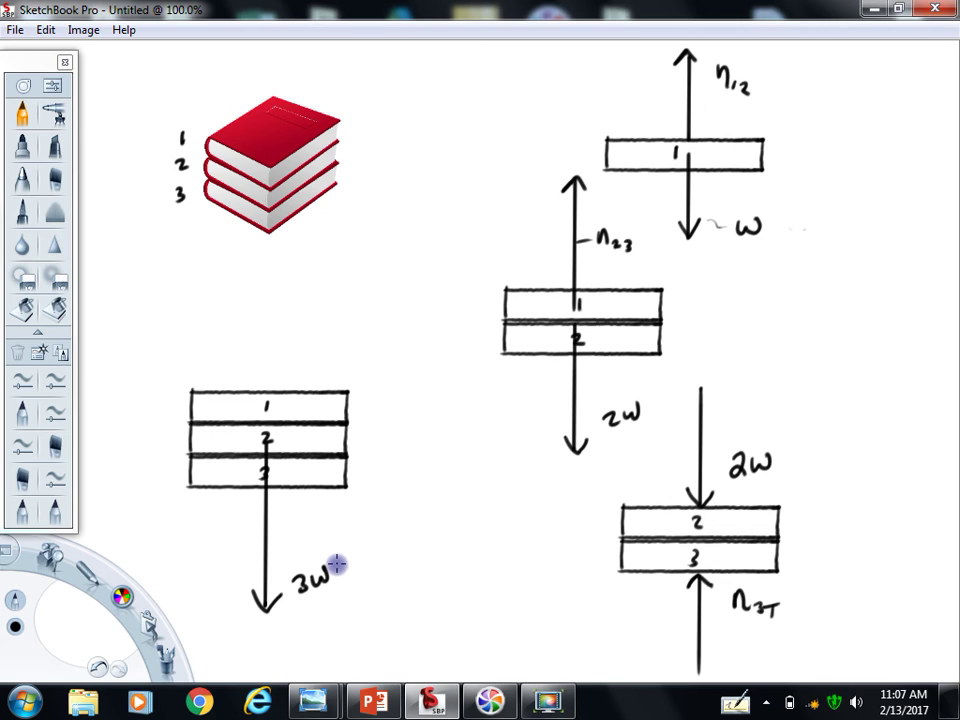
Highlight the stack's bottom edge in green, then undo the stroke
left_click(122, 597)
left_click(84, 596)
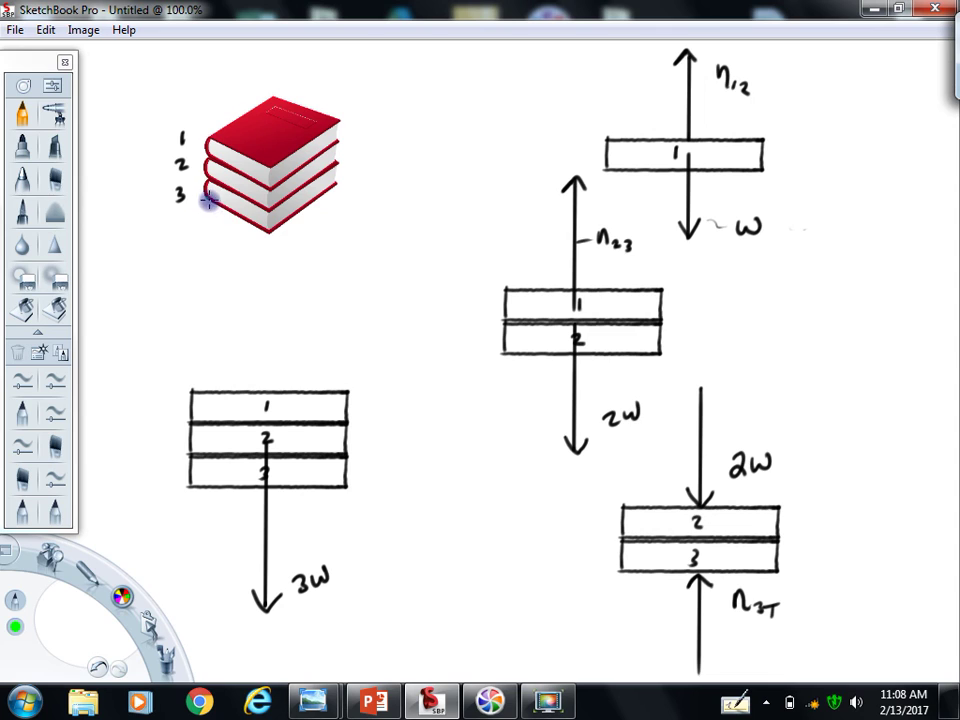
left_click_drag(208, 200, 288, 225)
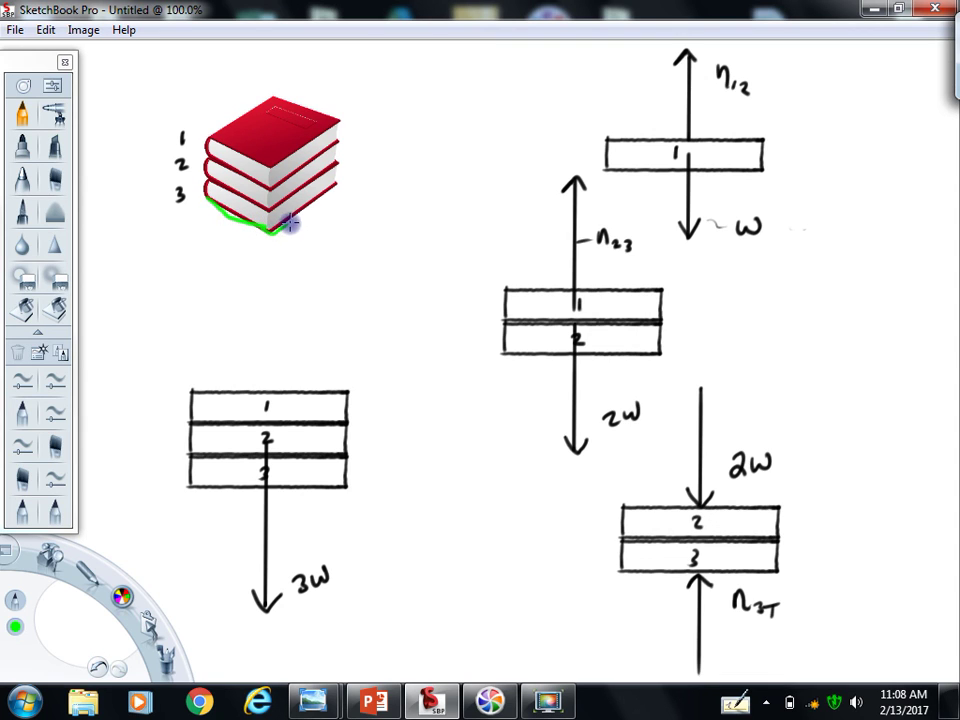
left_click(98, 667)
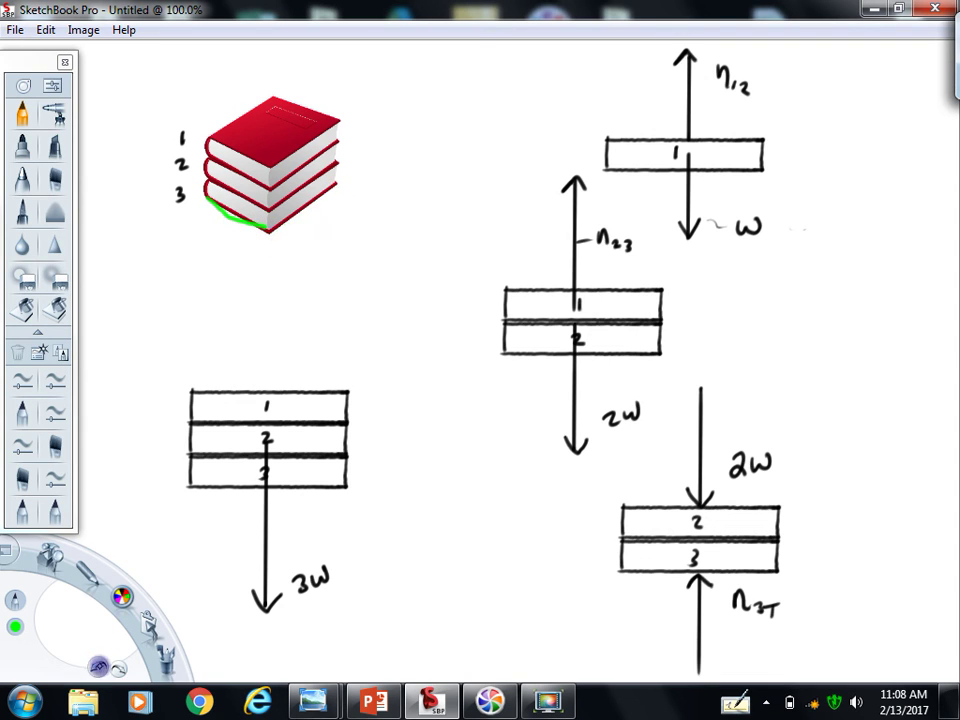
left_click(98, 667)
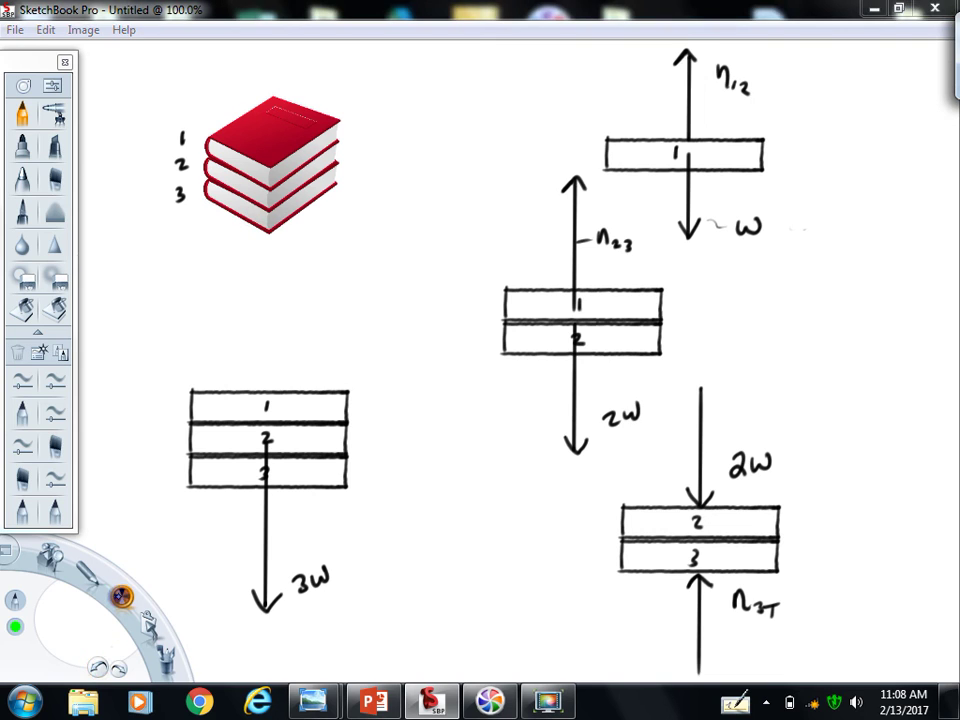
With the ruler, draw an upward arrow above the three-block stack labelled n3T
mouse_move(52, 555)
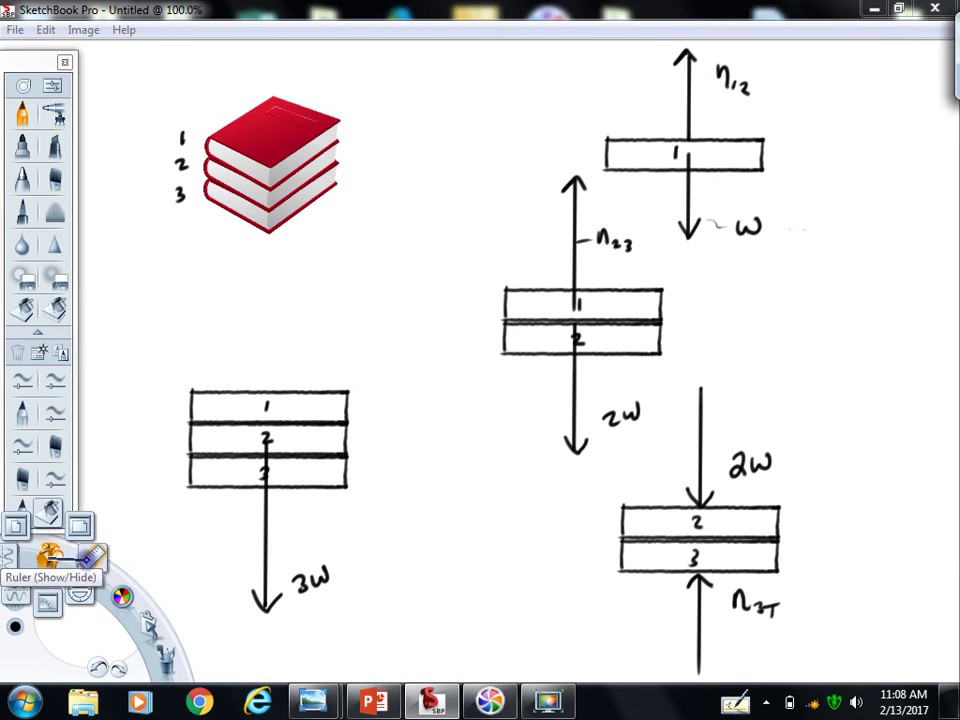
left_click(90, 556)
mouse_move(268, 425)
left_mouse_down()
mouse_move(267, 266)
mouse_move(283, 281)
left_mouse_up()
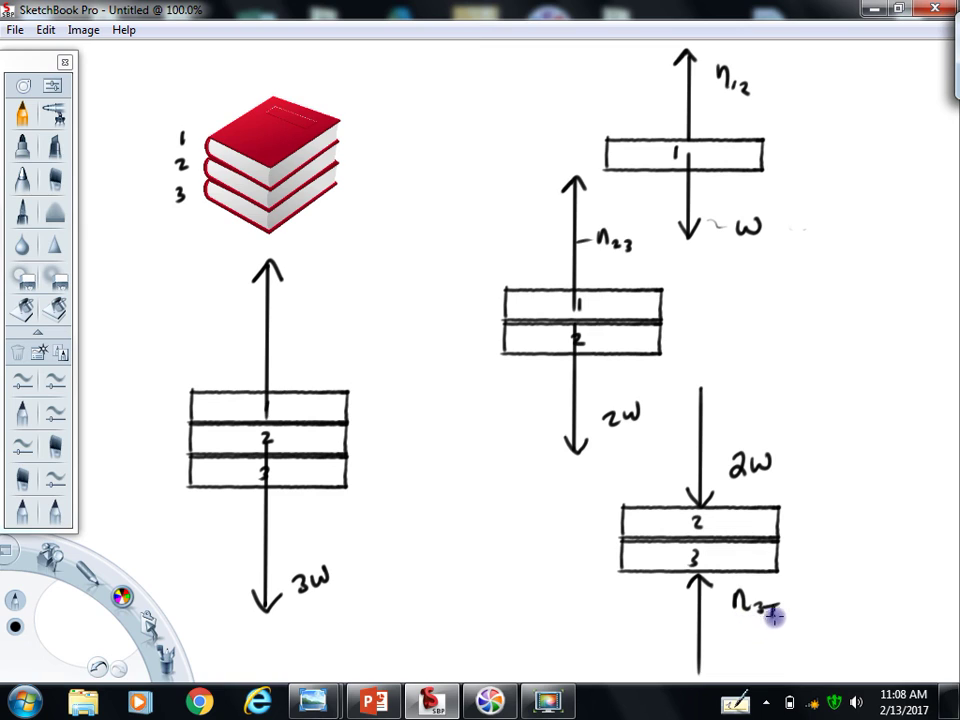
mouse_move(292, 322)
left_mouse_down()
mouse_move(319, 328)
mouse_move(343, 315)
left_mouse_up()
left_click_drag(336, 316, 335, 330)
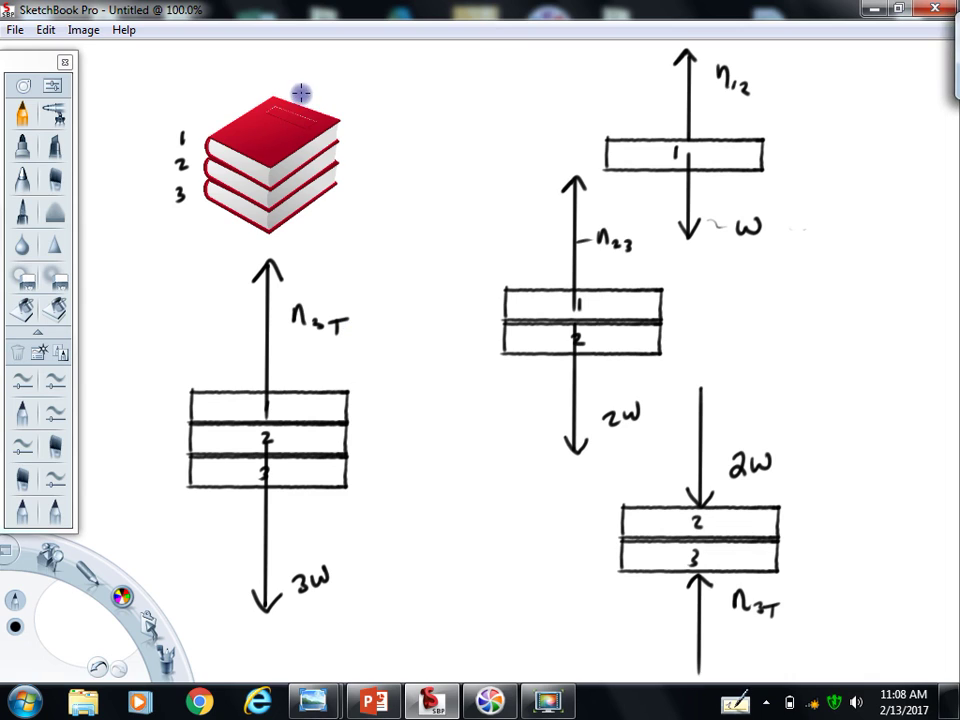
mouse_move(300, 89)
left_mouse_down()
mouse_move(281, 86)
mouse_move(213, 122)
mouse_move(232, 180)
mouse_move(321, 161)
mouse_move(306, 92)
mouse_move(245, 92)
left_mouse_up()
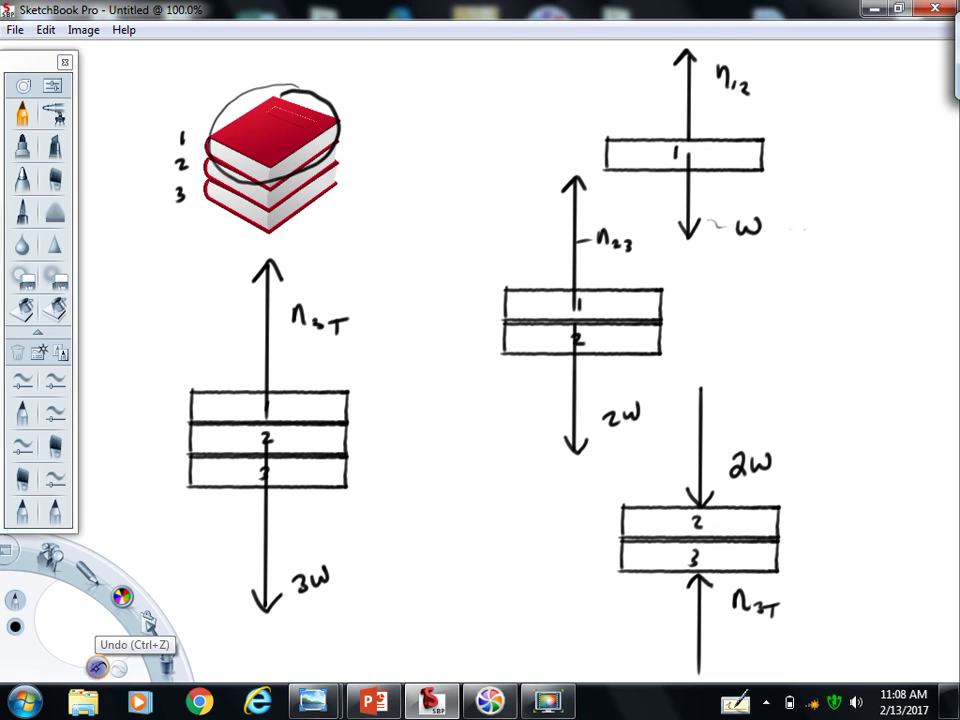
left_click(97, 667)
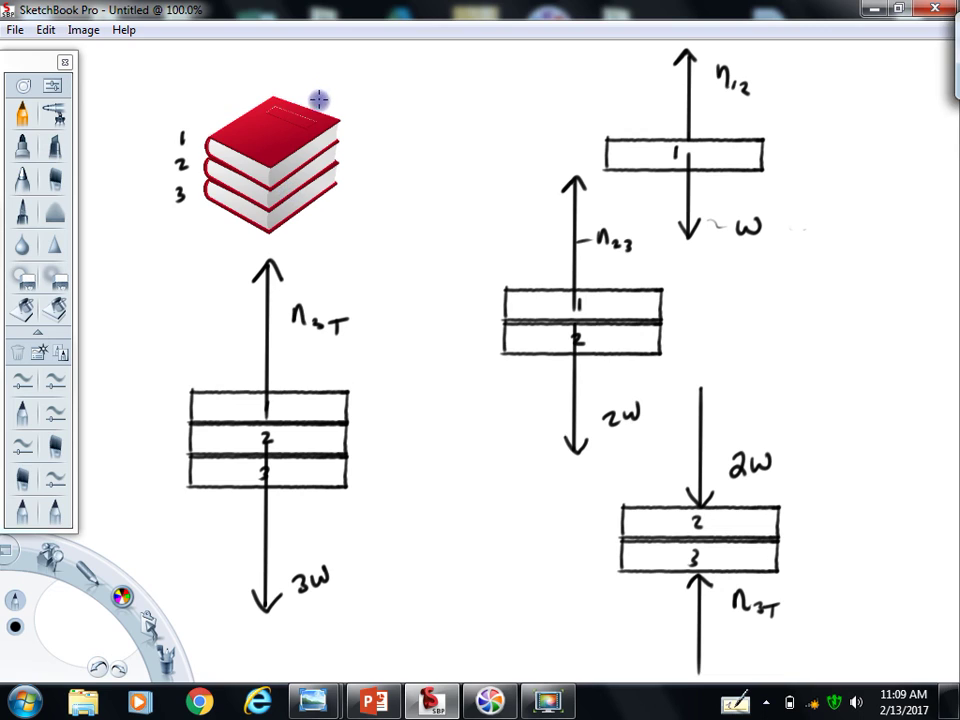
mouse_move(306, 89)
left_mouse_down()
mouse_move(208, 133)
mouse_move(283, 173)
left_mouse_up()
mouse_move(213, 128)
left_mouse_down()
mouse_move(324, 92)
mouse_move(332, 105)
mouse_move(300, 172)
left_mouse_up()
key("ctrl+z")
key("ctrl+z")
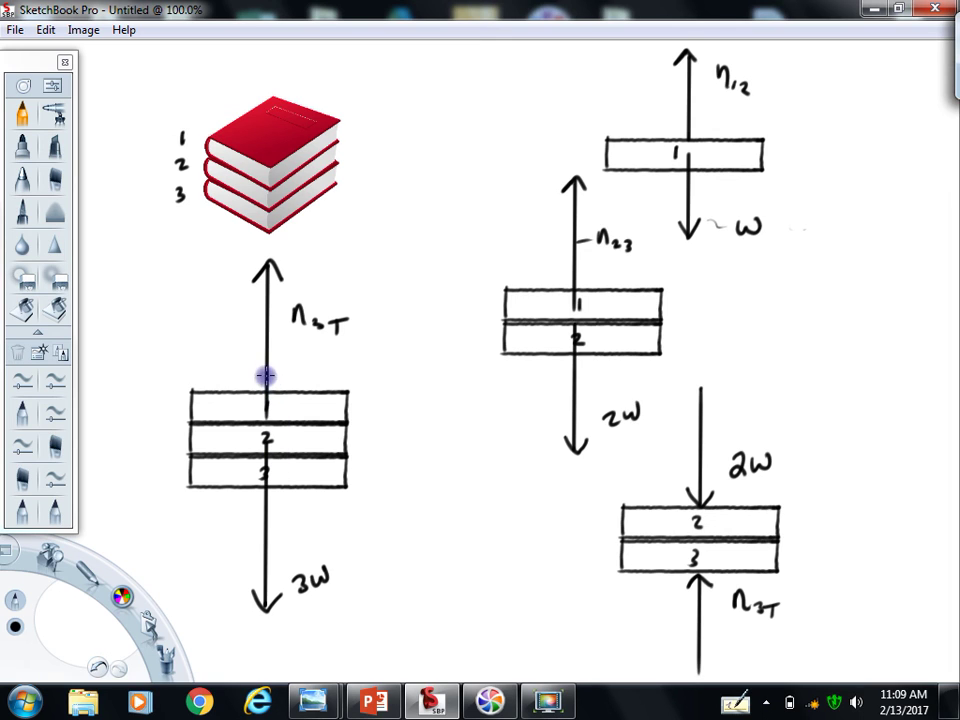
left_click_drag(266, 376, 288, 388)
left_click(100, 663)
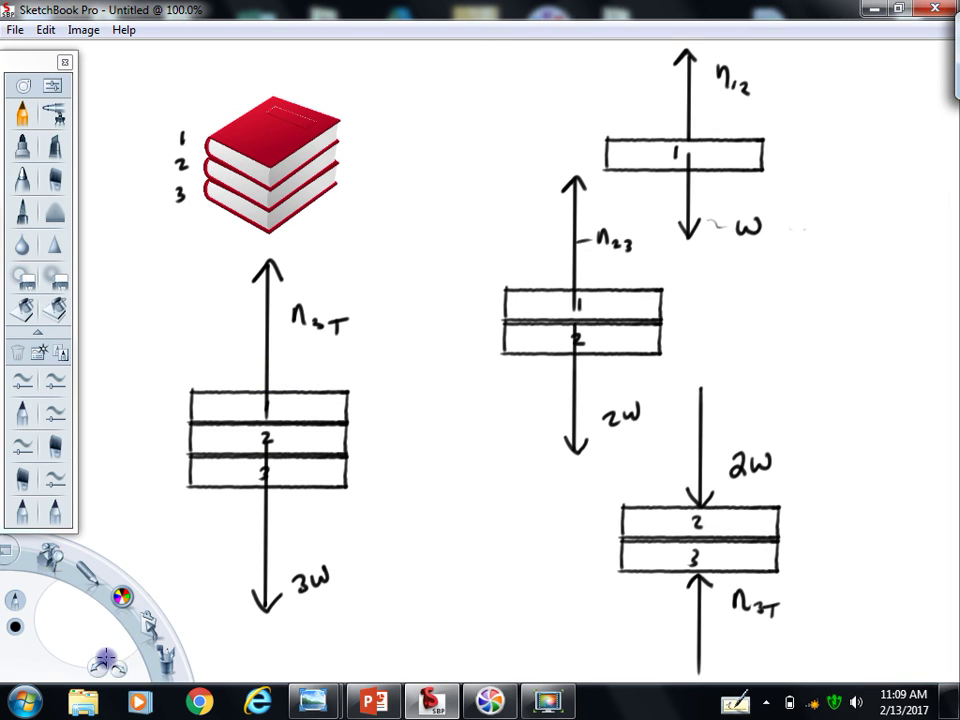